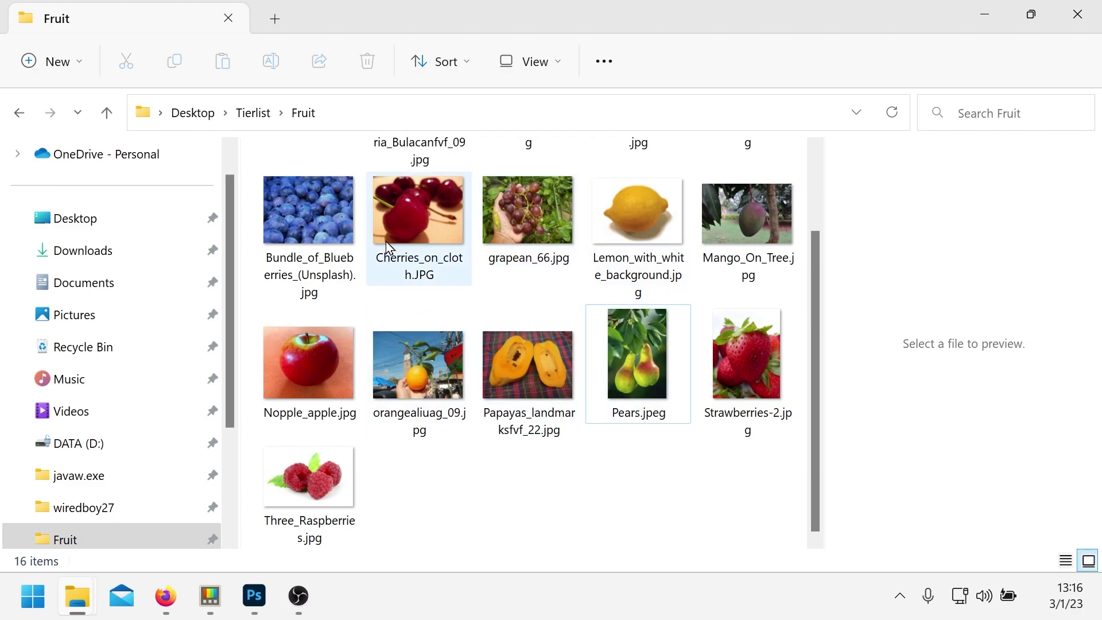
- Preview the grapefruit, avocado, blackberries, tomatoes, bananas, mango and lemon images
scroll(649, 373, up, 3)
scroll(641, 320, down, 2)
scroll(641, 320, up, 2)
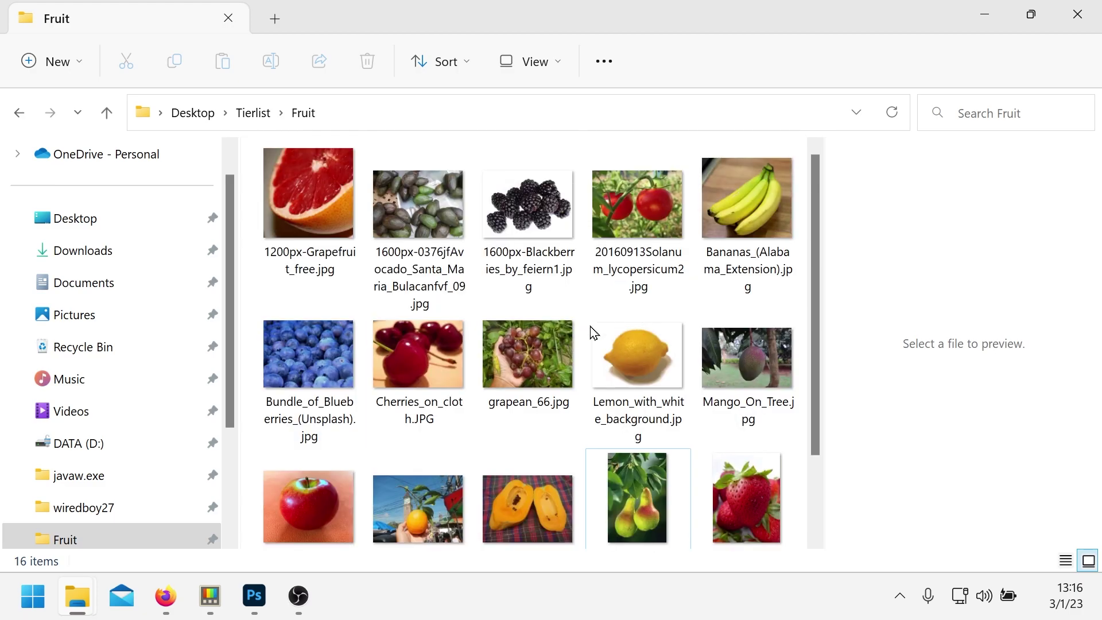
click(293, 218)
click(431, 239)
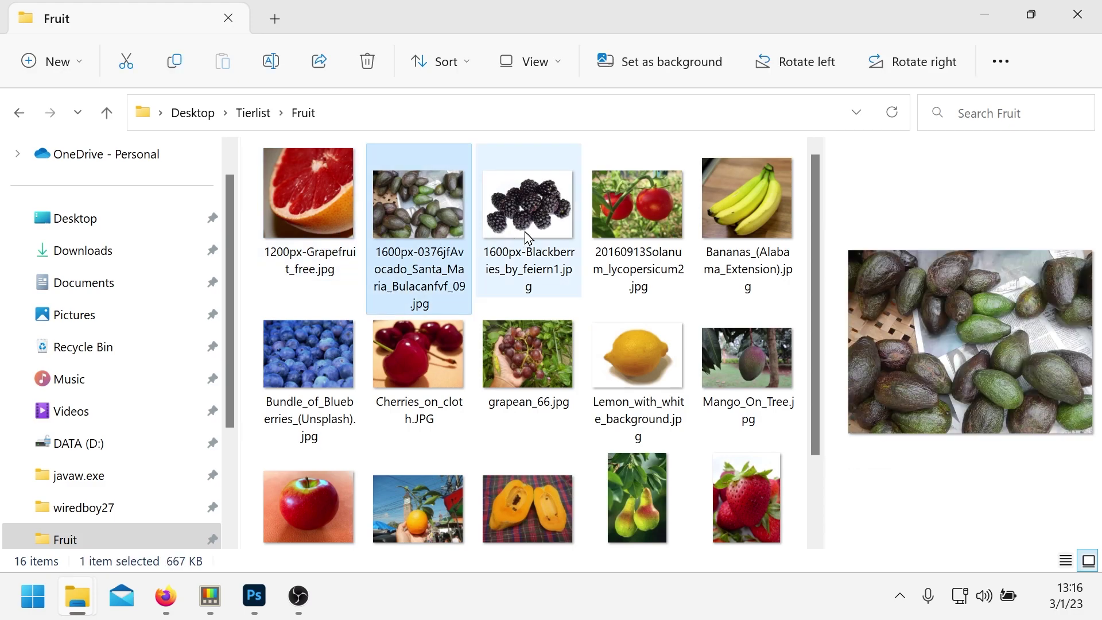
click(568, 239)
click(666, 239)
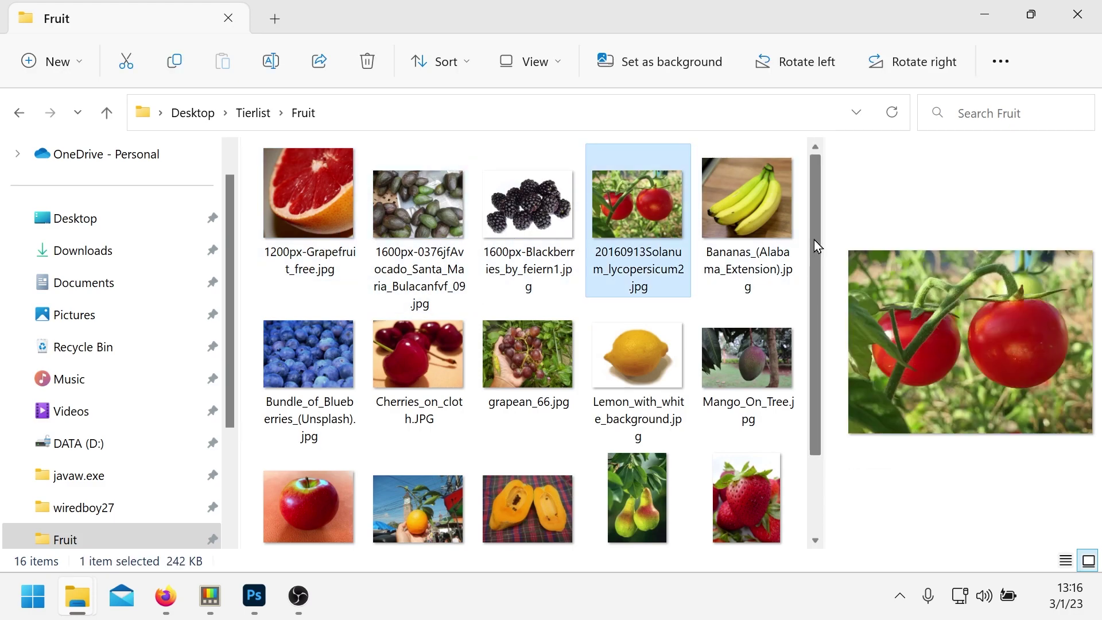
click(770, 229)
click(755, 340)
click(658, 364)
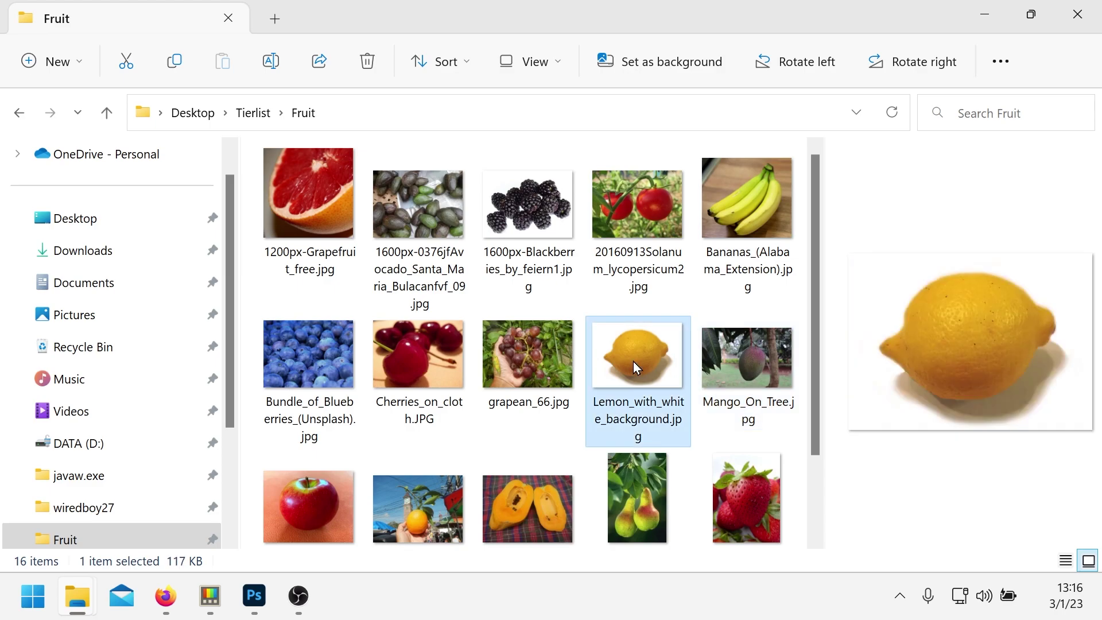
- Preview the grapes, cherries, blueberries, apple, orange, papayas, pears and Strawberries-2.jpg images
click(542, 364)
click(396, 362)
click(290, 378)
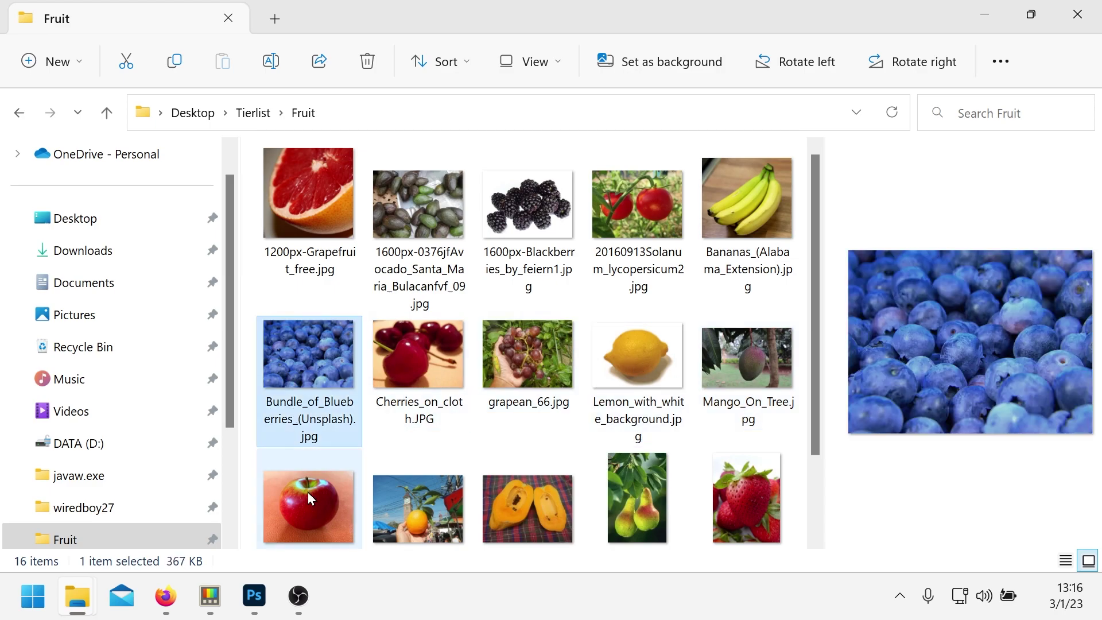
click(307, 491)
click(450, 506)
click(545, 499)
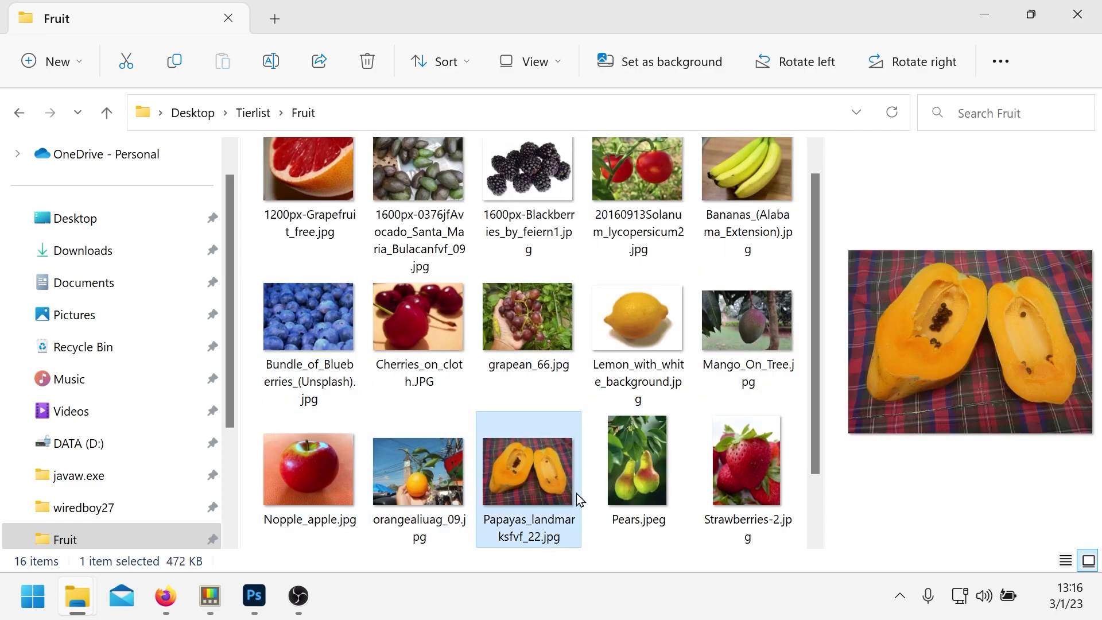
click(645, 492)
click(761, 493)
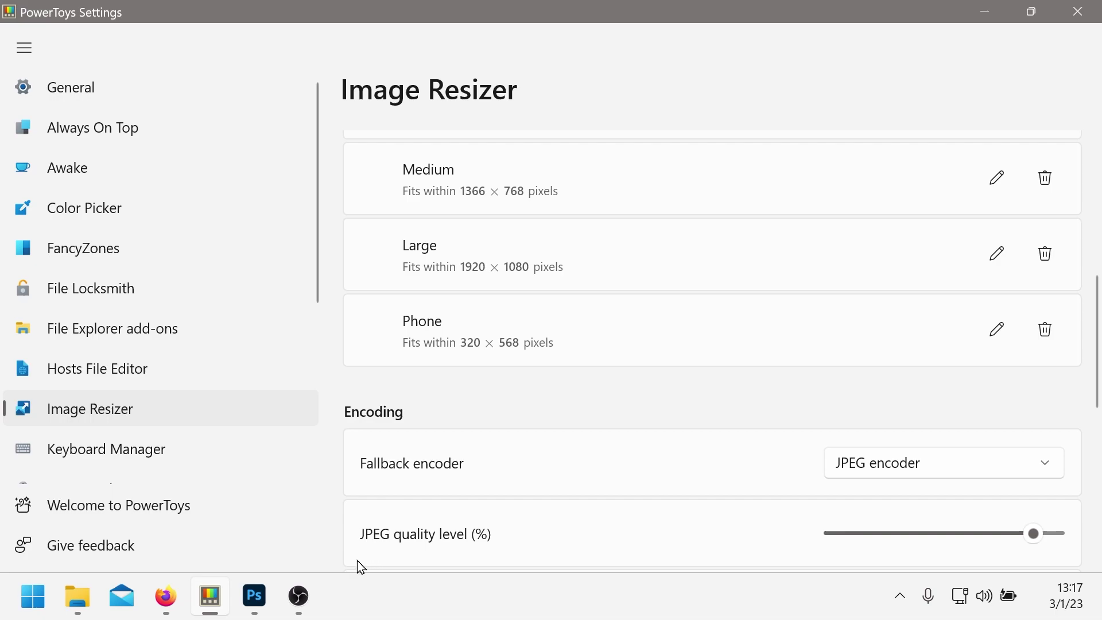
- Bring the Fruit folder window back to the front in File Explorer
mouse_move(77, 600)
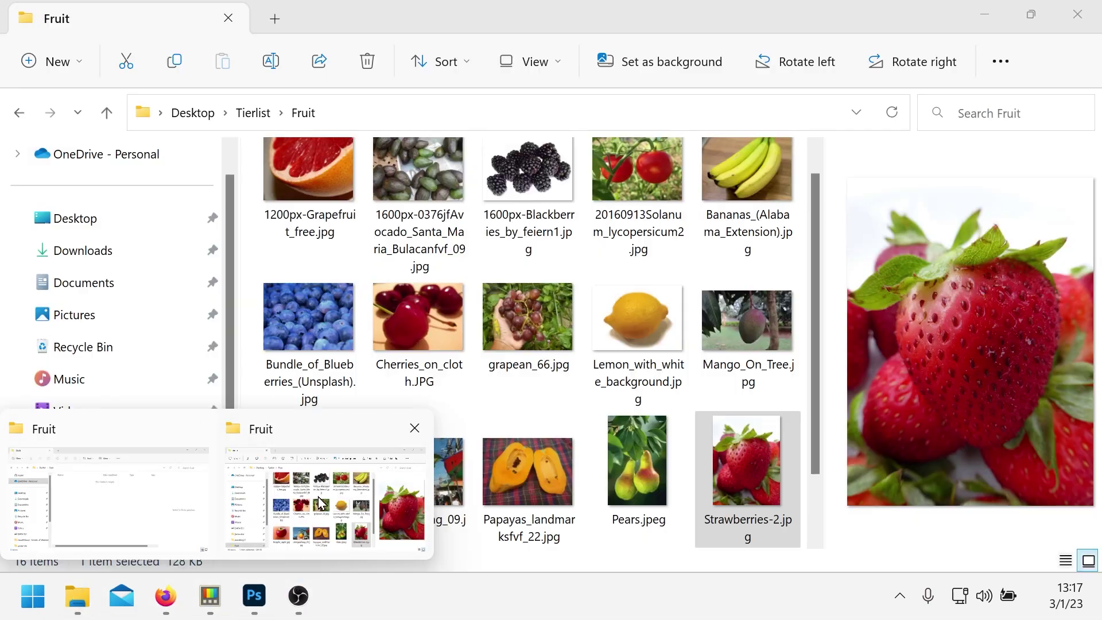
click(320, 502)
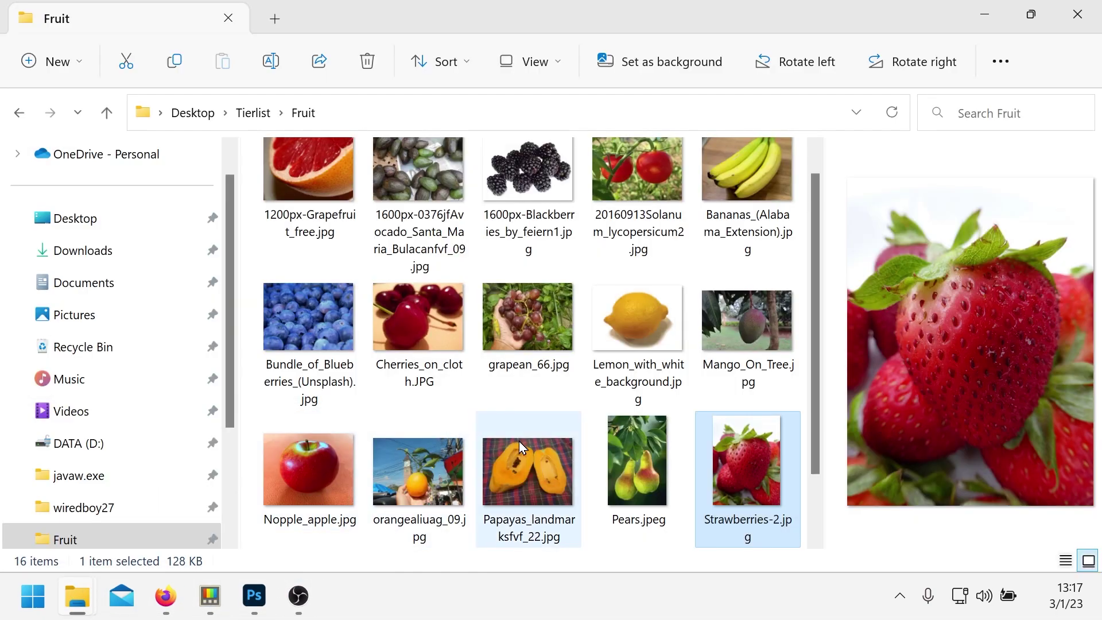
scroll(594, 316, up, 1)
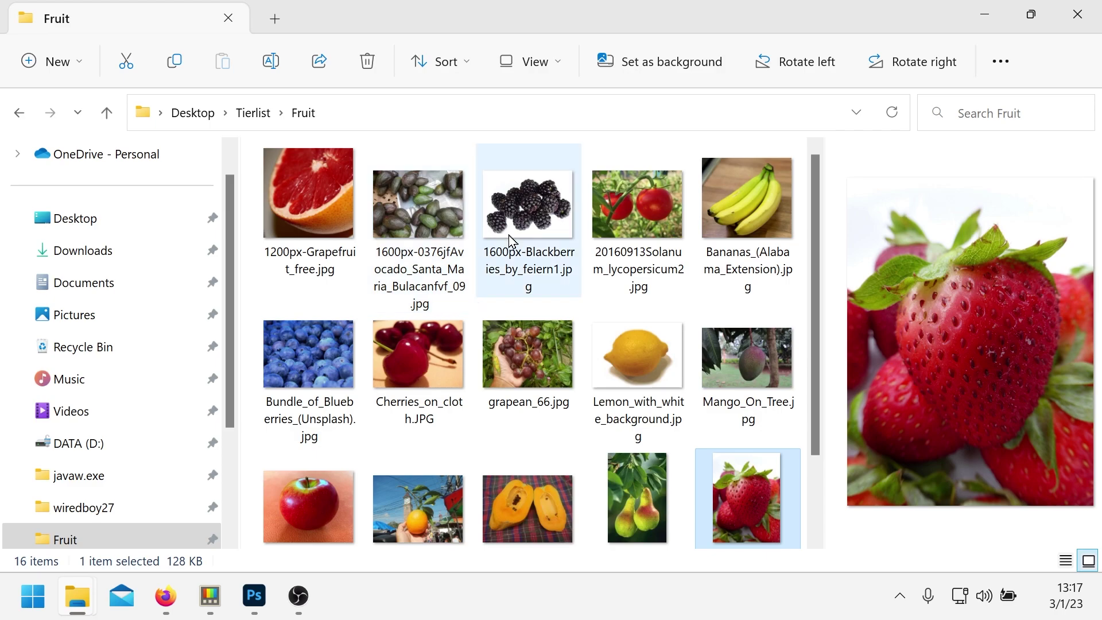
scroll(612, 285, down, 2)
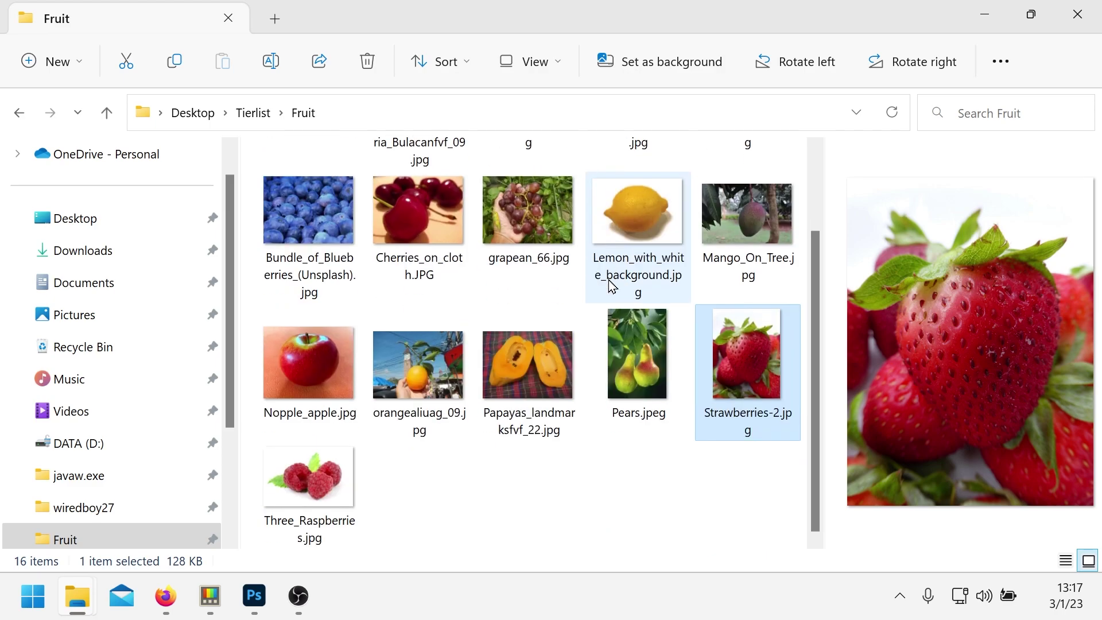
scroll(612, 286, up, 1)
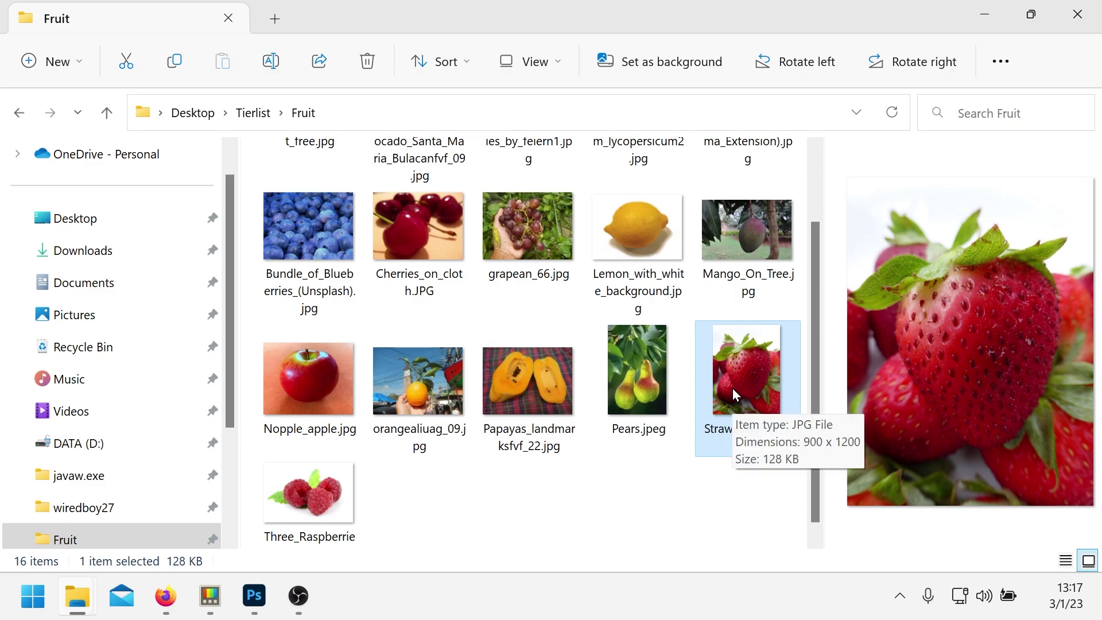
- Rotate Pears.jpeg right by a quarter turn
mouse_move(672, 391)
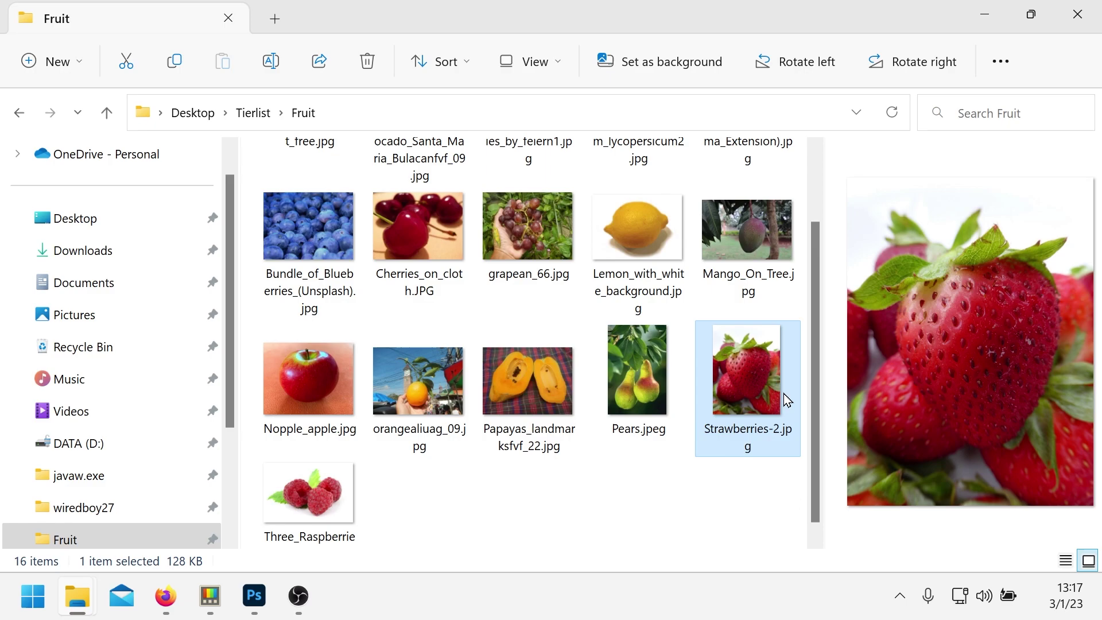
click(635, 393)
right_click(632, 391)
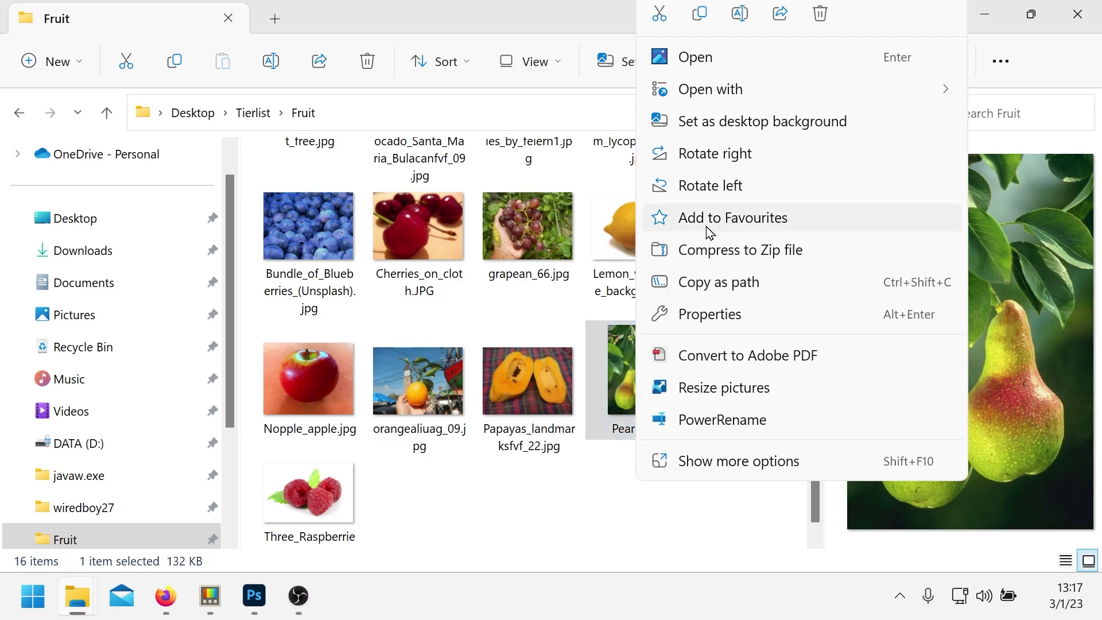
click(696, 155)
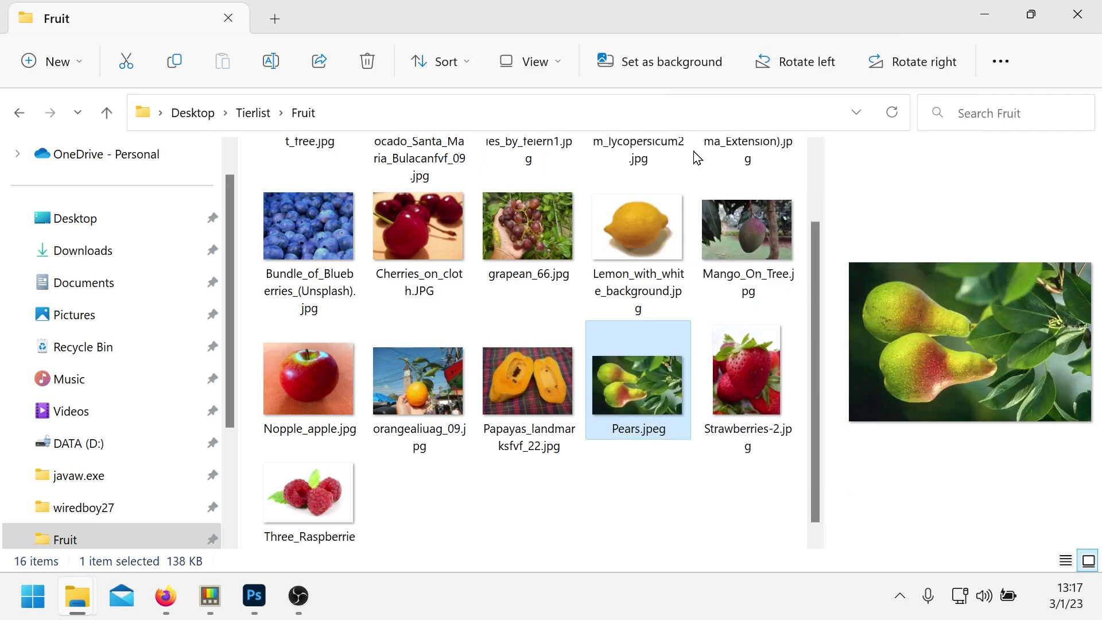
- Rotate Strawberries-2.jpg right by a quarter turn
click(753, 343)
right_click(761, 415)
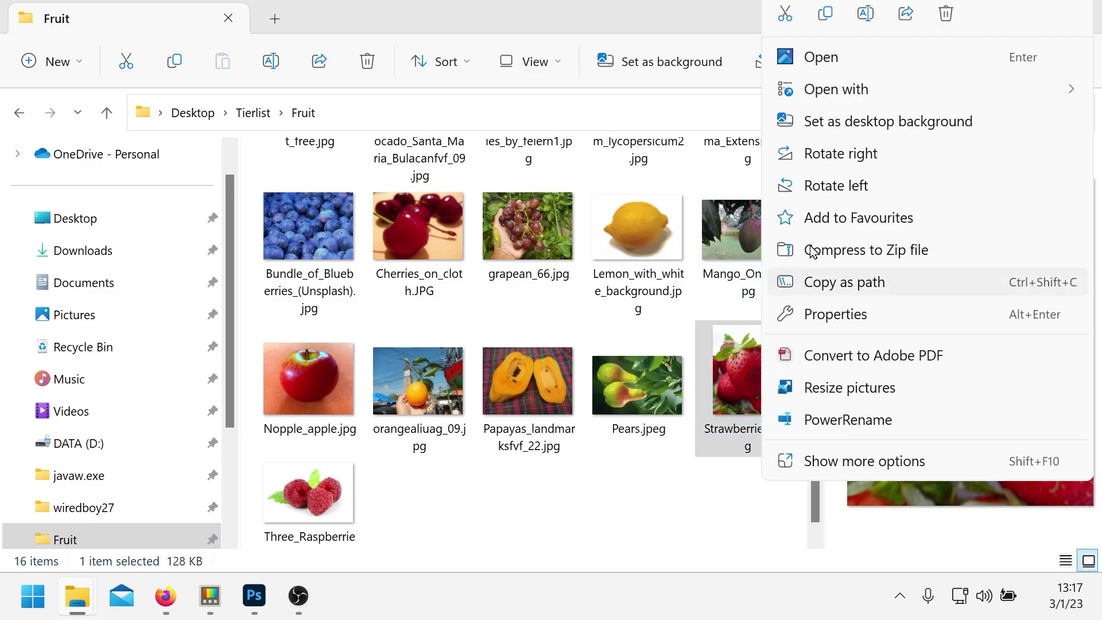
click(831, 163)
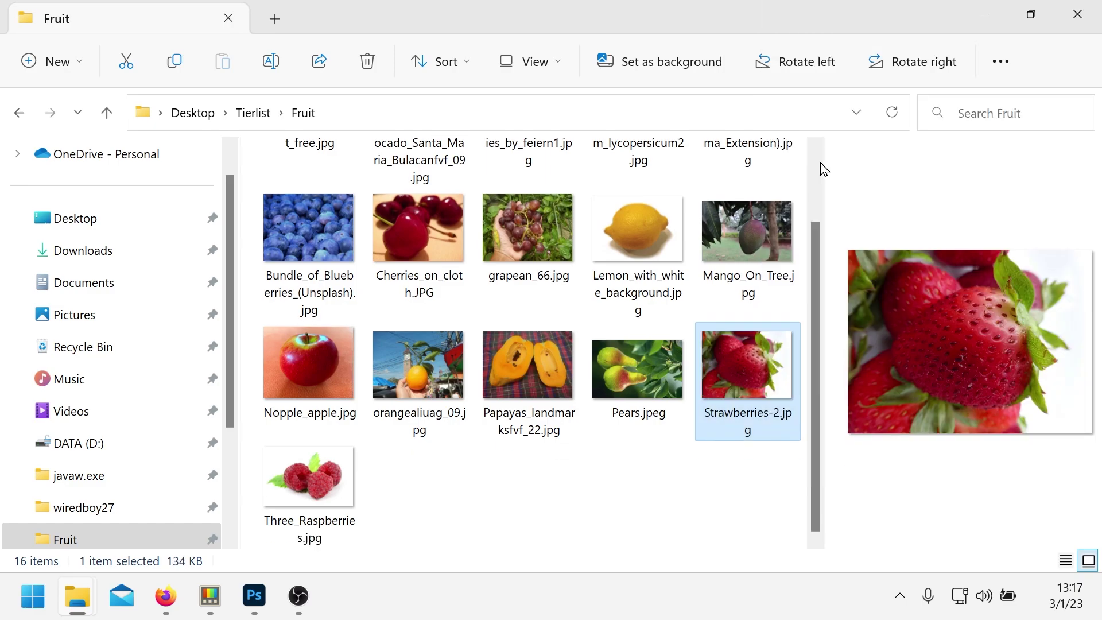
- Bring up the grapefruit image's context menu, then dismiss it without choosing an action
mouse_move(755, 385)
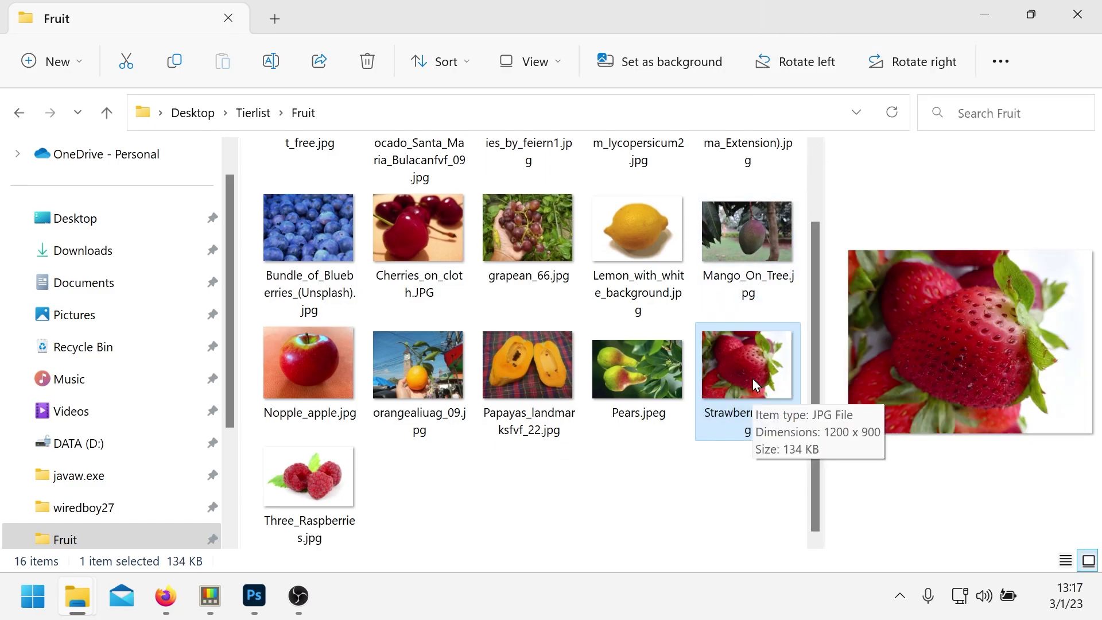
mouse_move(649, 389)
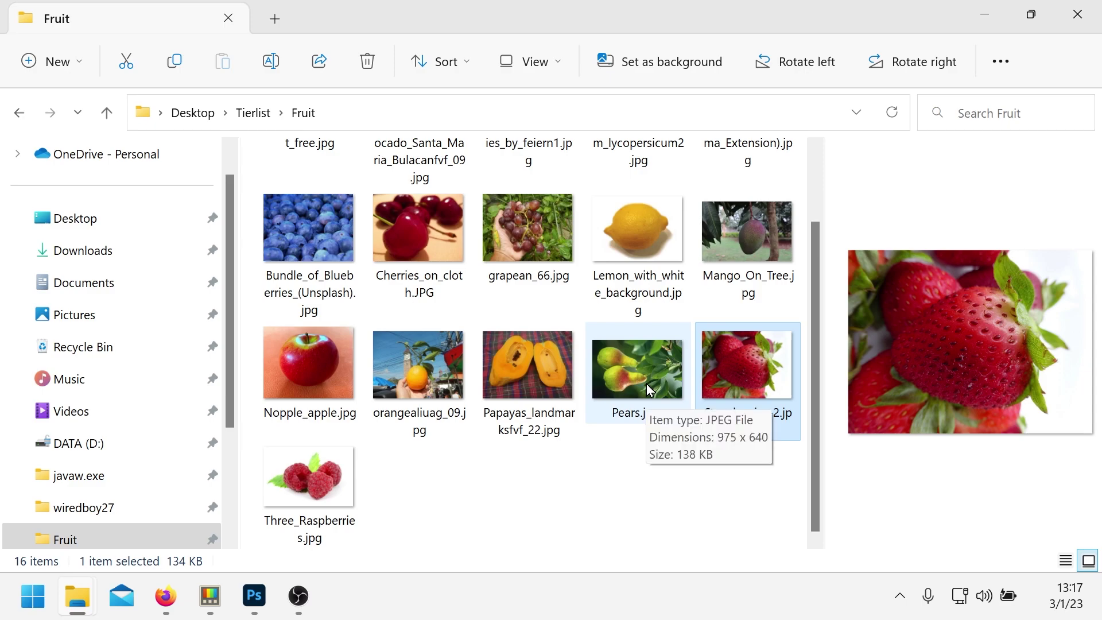
mouse_move(525, 390)
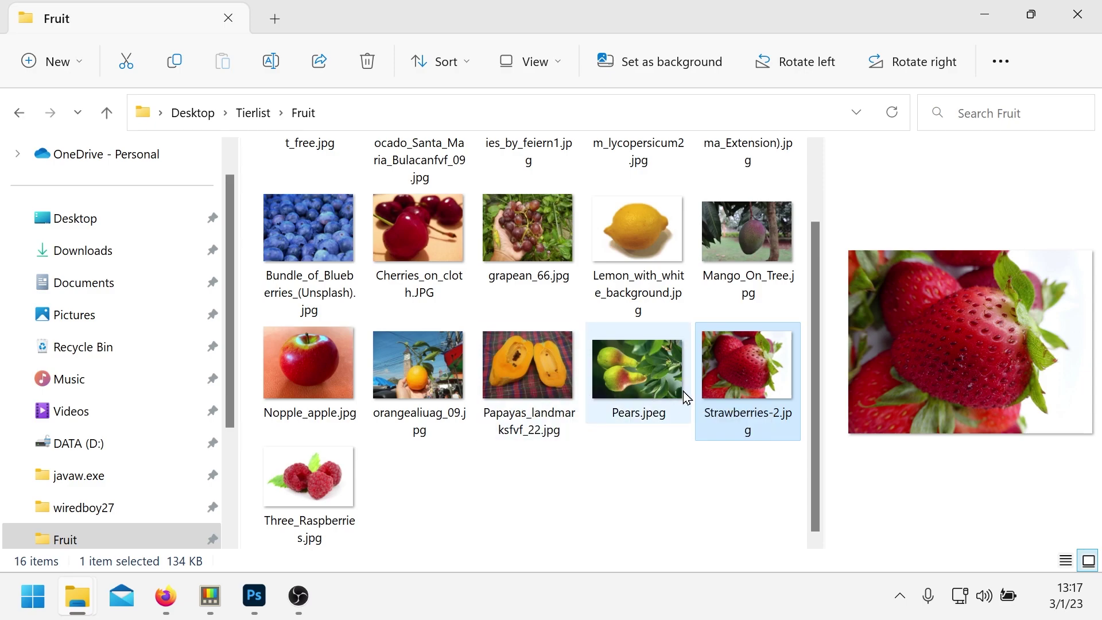
scroll(697, 396, up, 2)
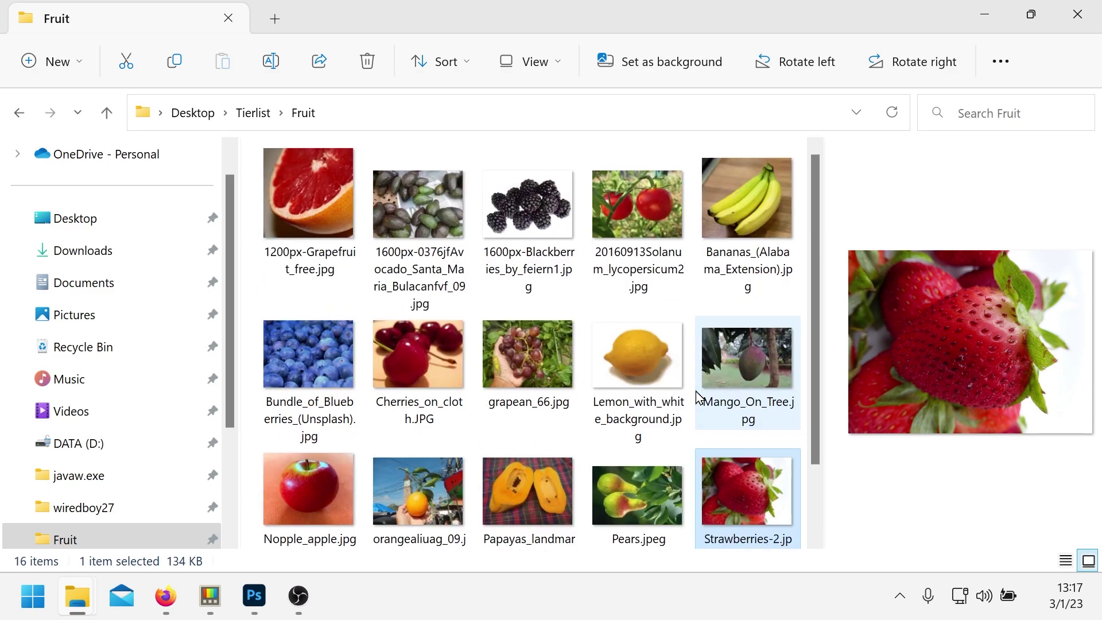
click(291, 187)
right_click(290, 187)
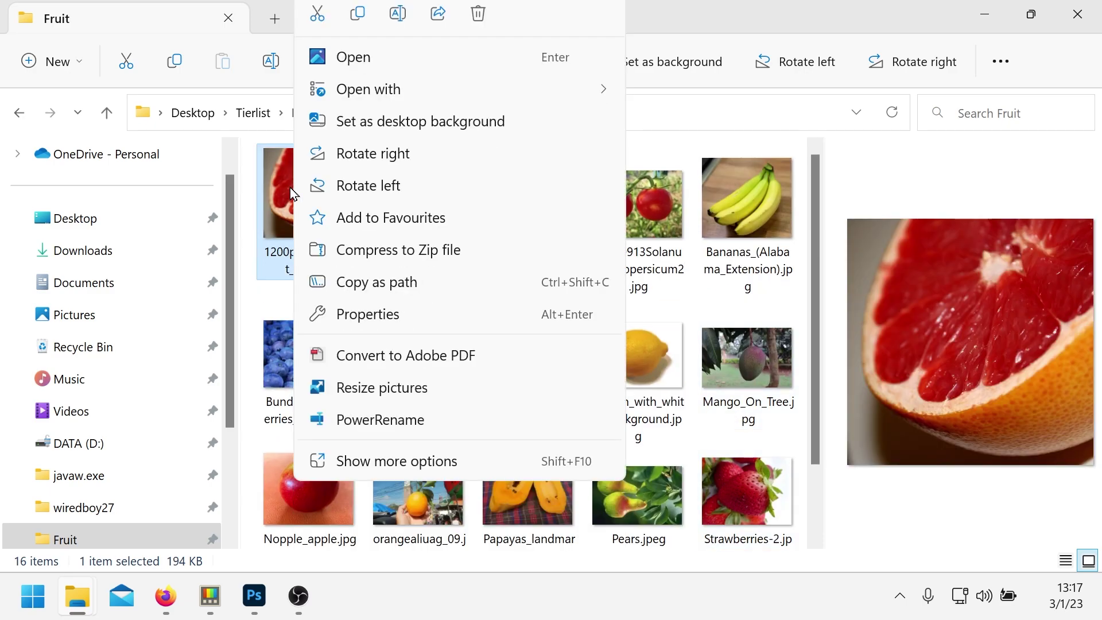
click(682, 8)
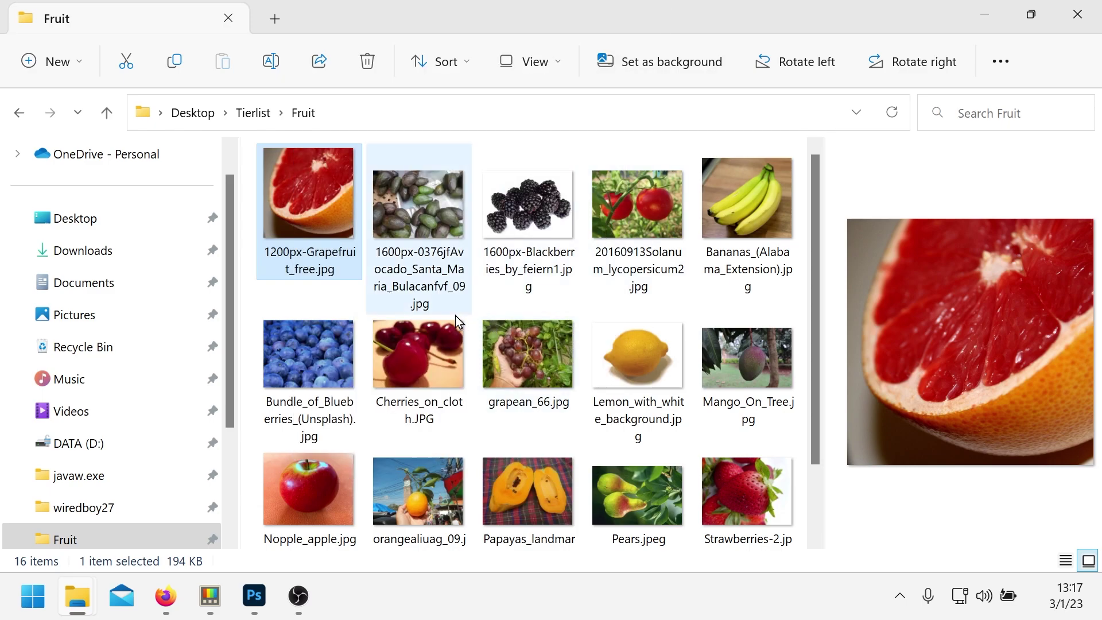
scroll(591, 379, down, 2)
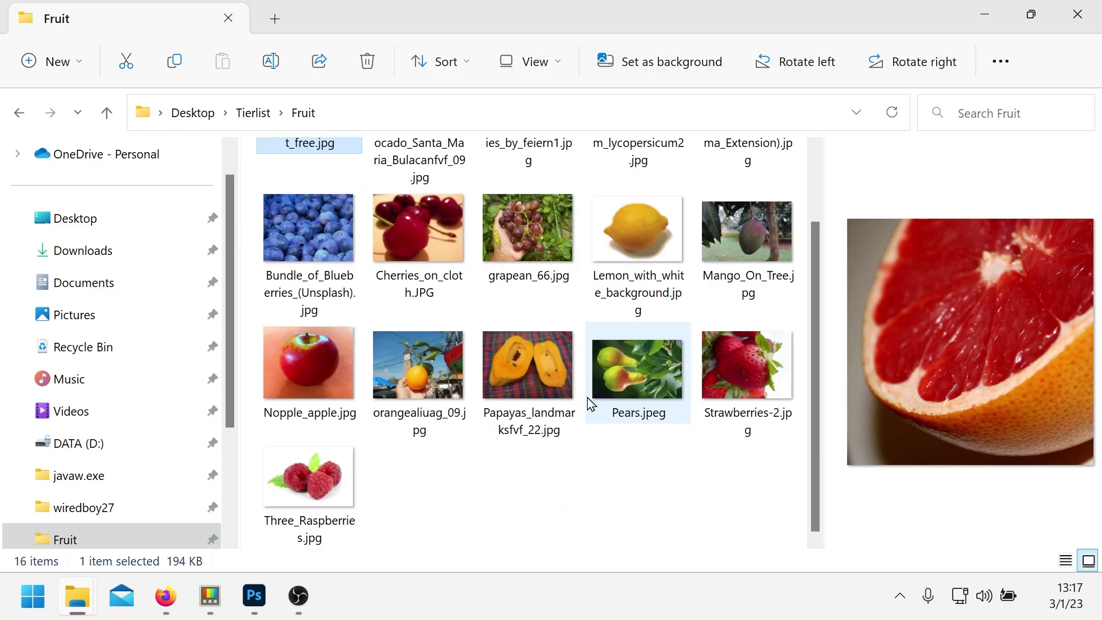
scroll(591, 403, up, 2)
scroll(591, 403, down, 2)
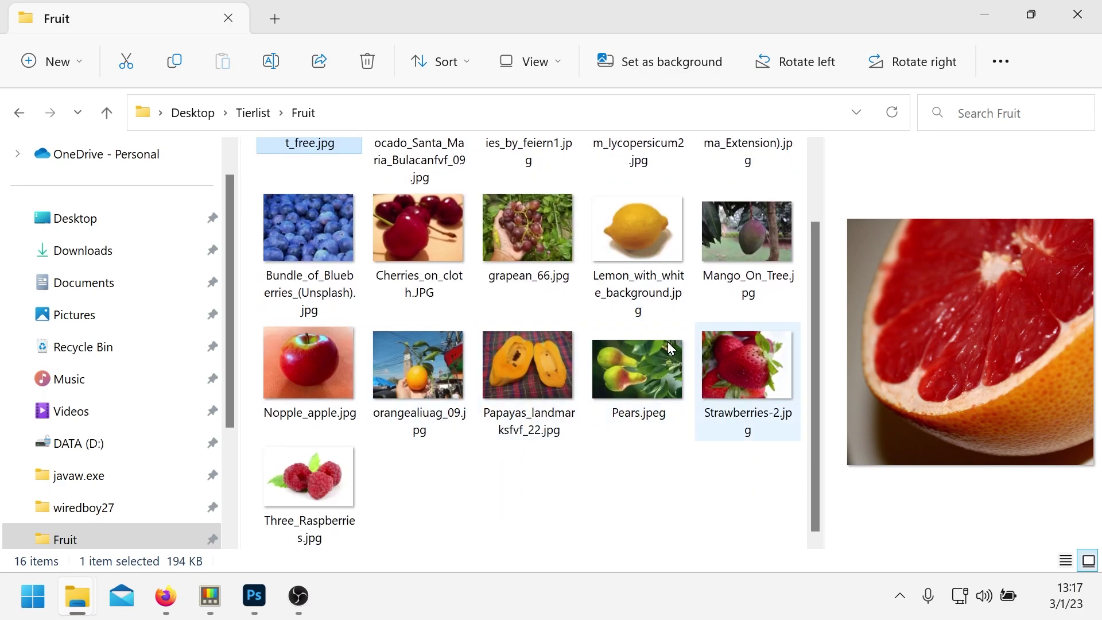
click(211, 607)
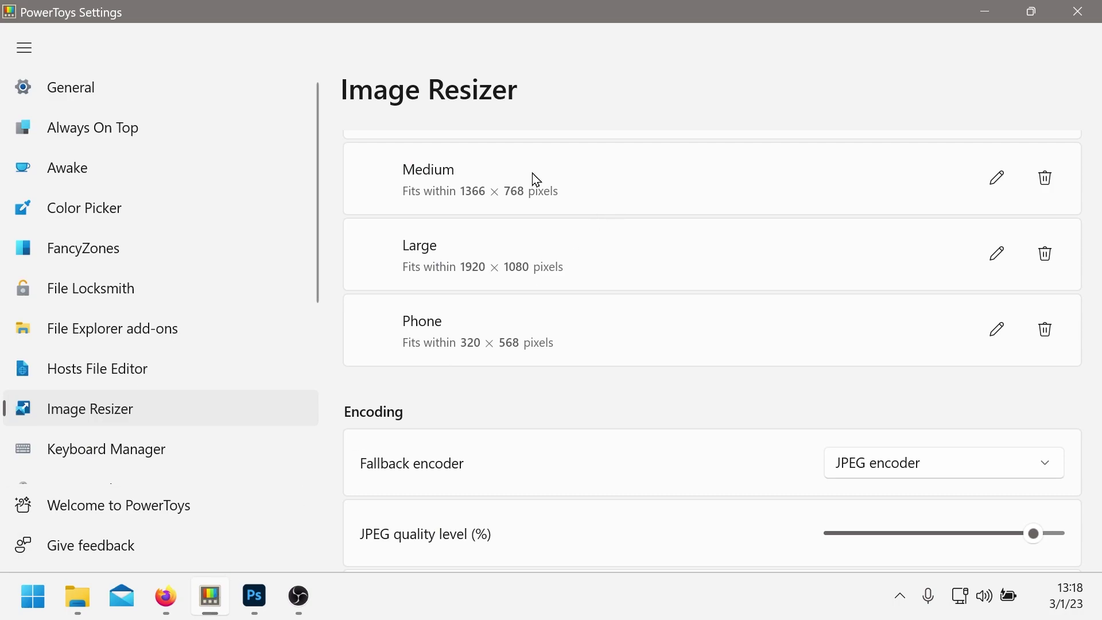
scroll(533, 174, down, 1)
scroll(533, 174, up, 2)
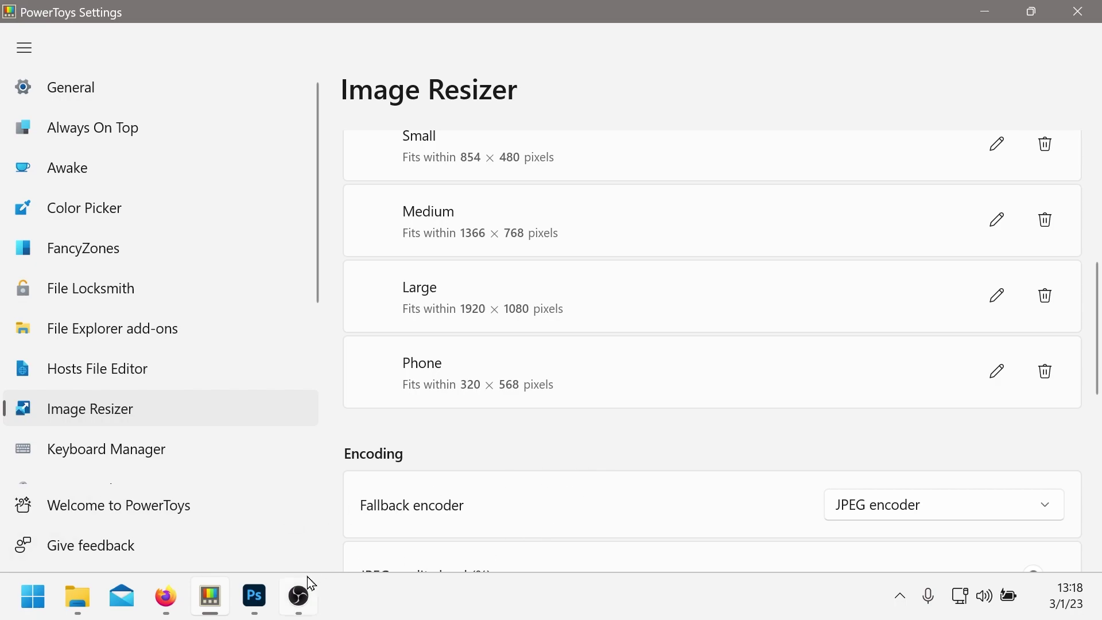
mouse_move(91, 612)
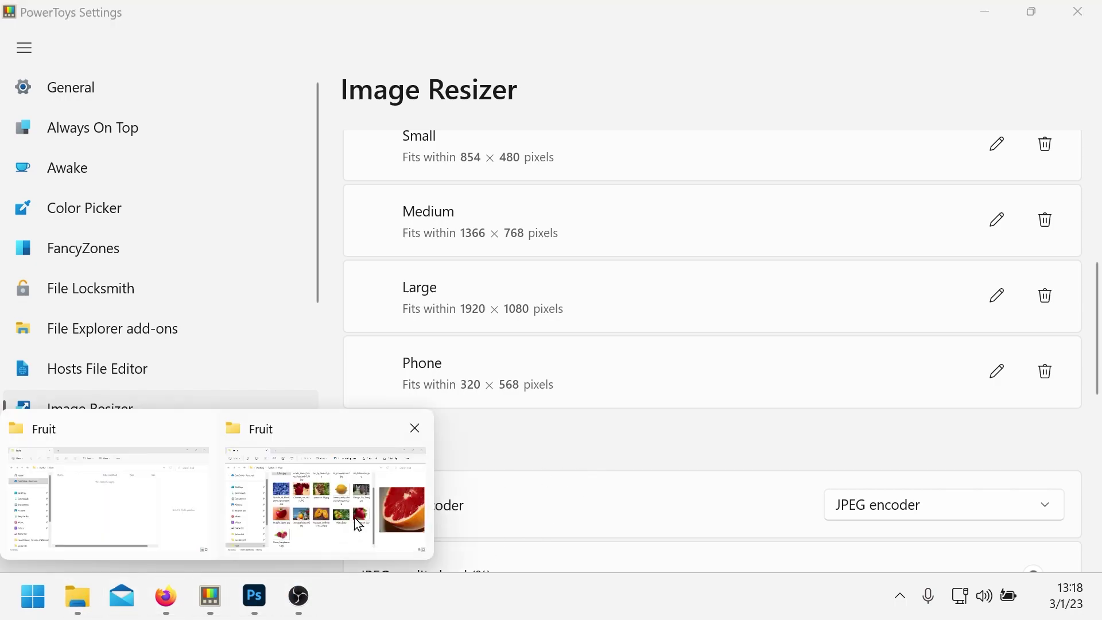
click(357, 523)
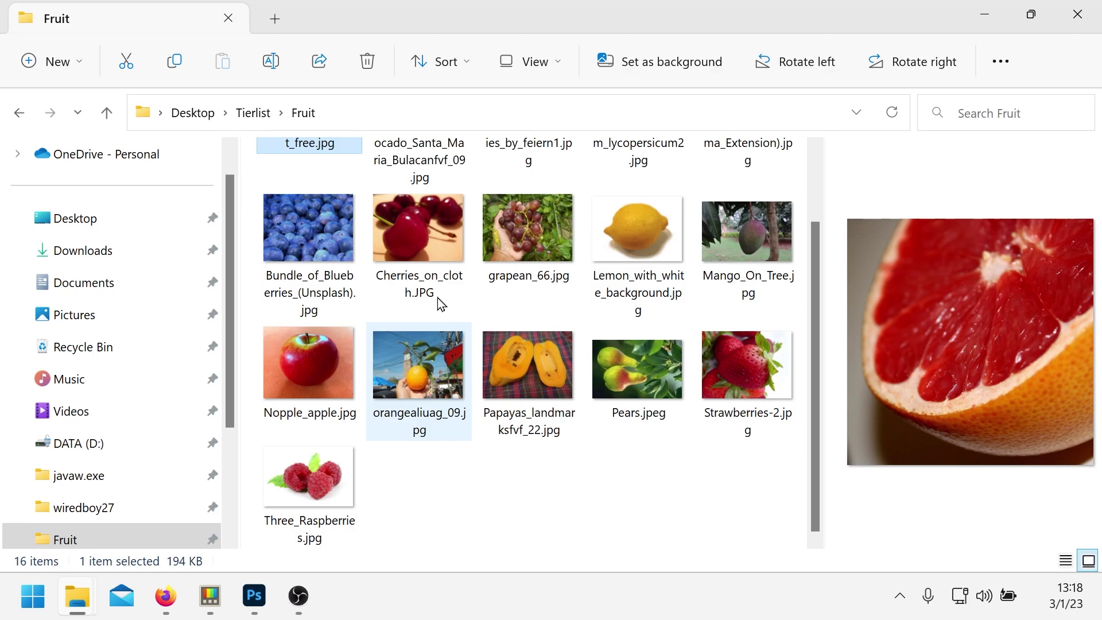
click(409, 244)
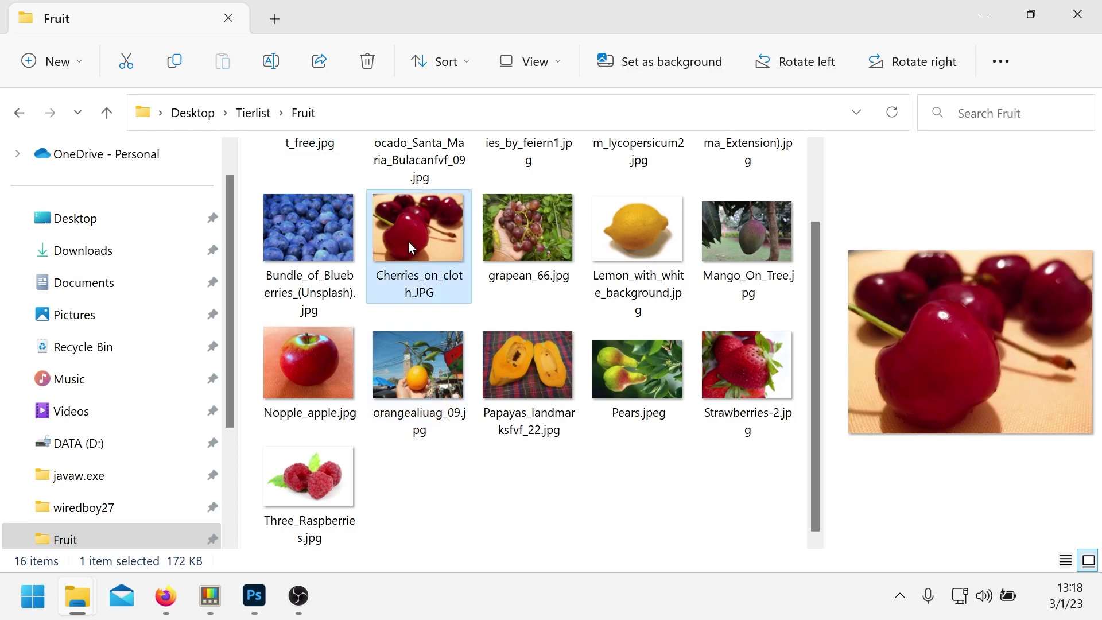
- Add a size preset, then delete the extra New size 2 preset and confirm with Yes
key(alt+Tab)
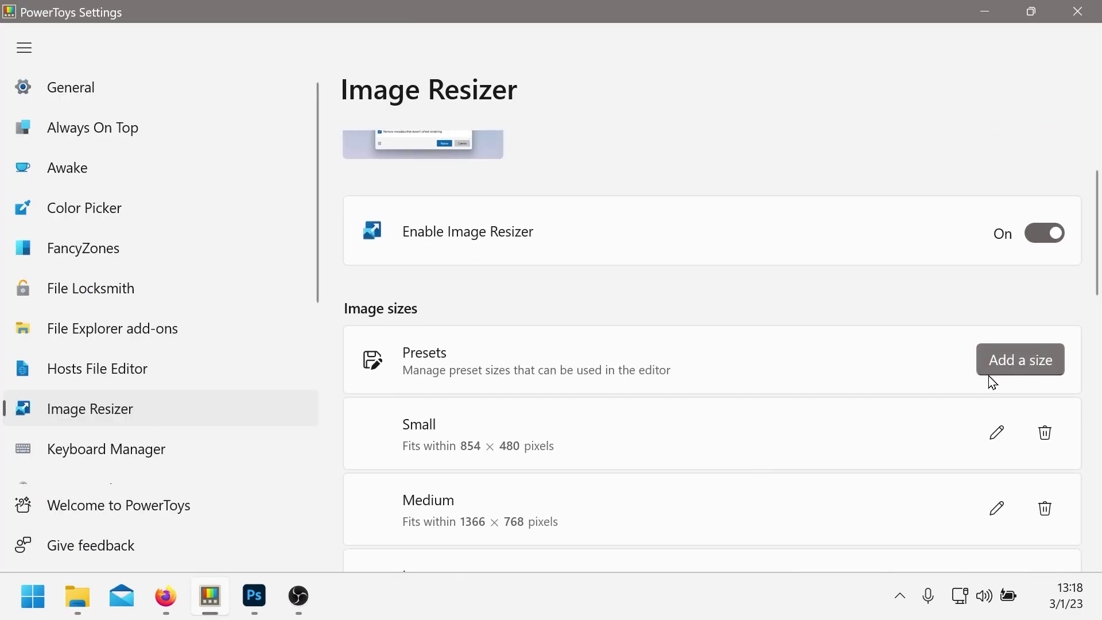
click(1007, 365)
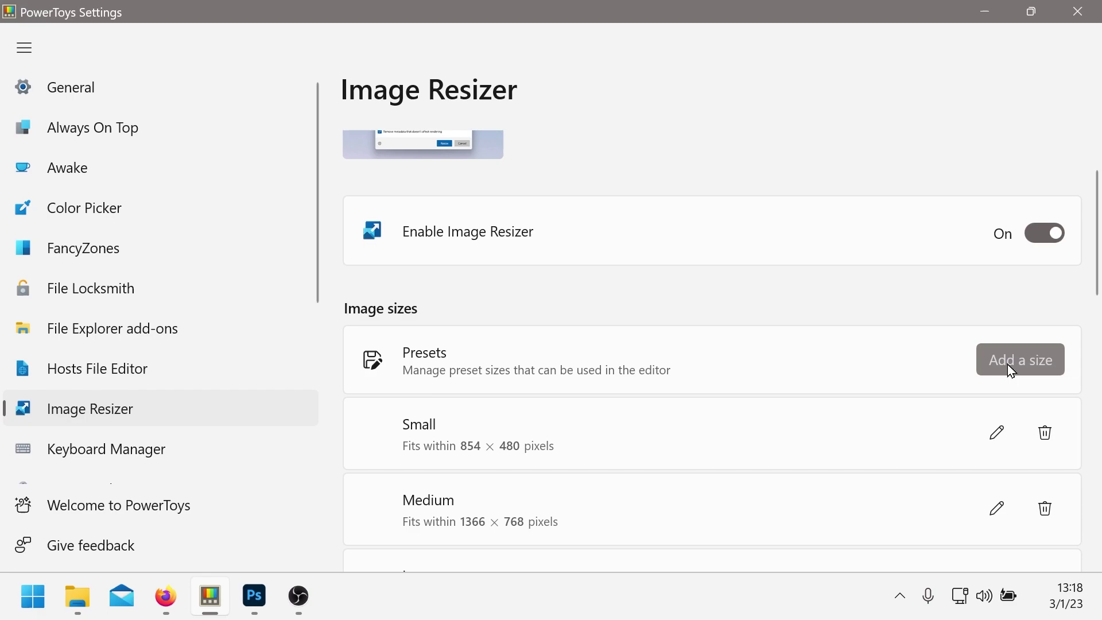
drag(1096, 246, 1092, 344)
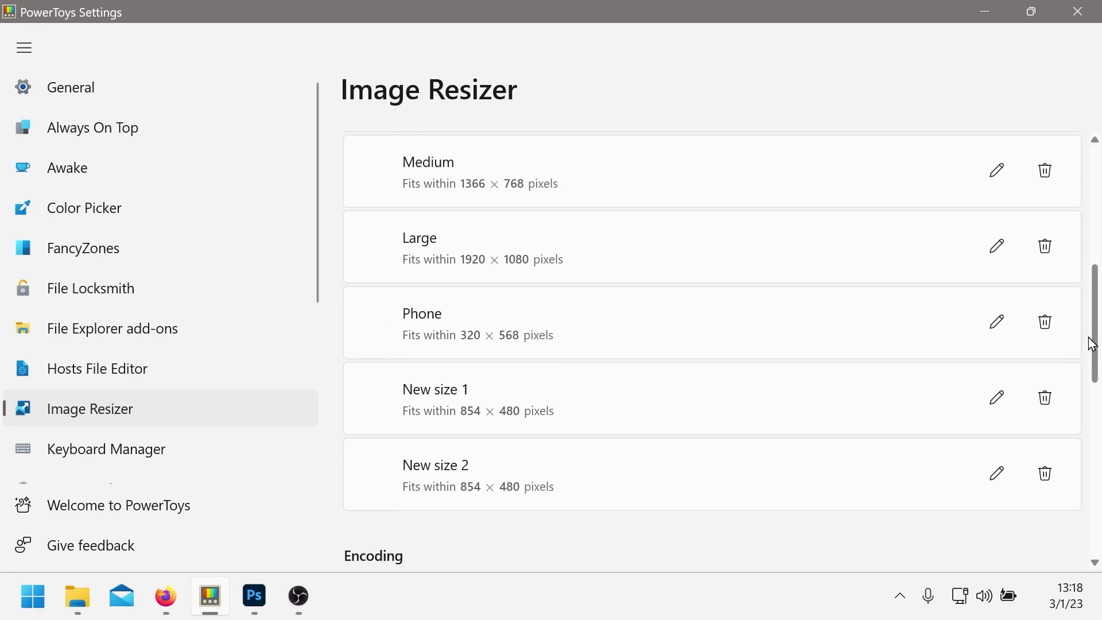
click(1042, 468)
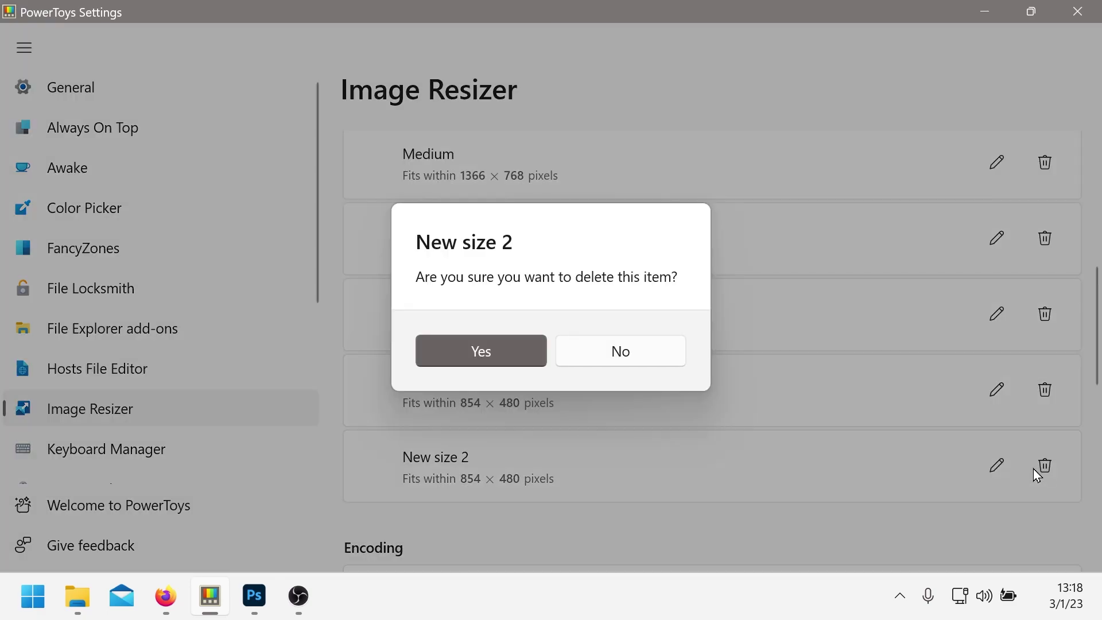
click(498, 347)
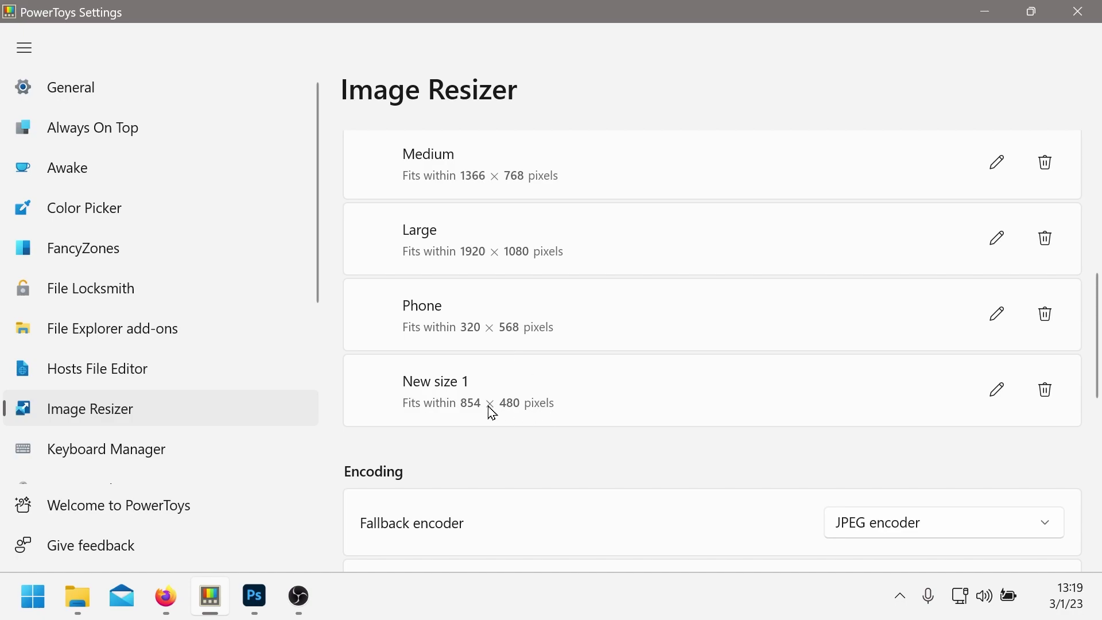
- Change New size 1 from 854 × 480 to 200 × 142, keeping the Fit mode
click(994, 400)
click(746, 434)
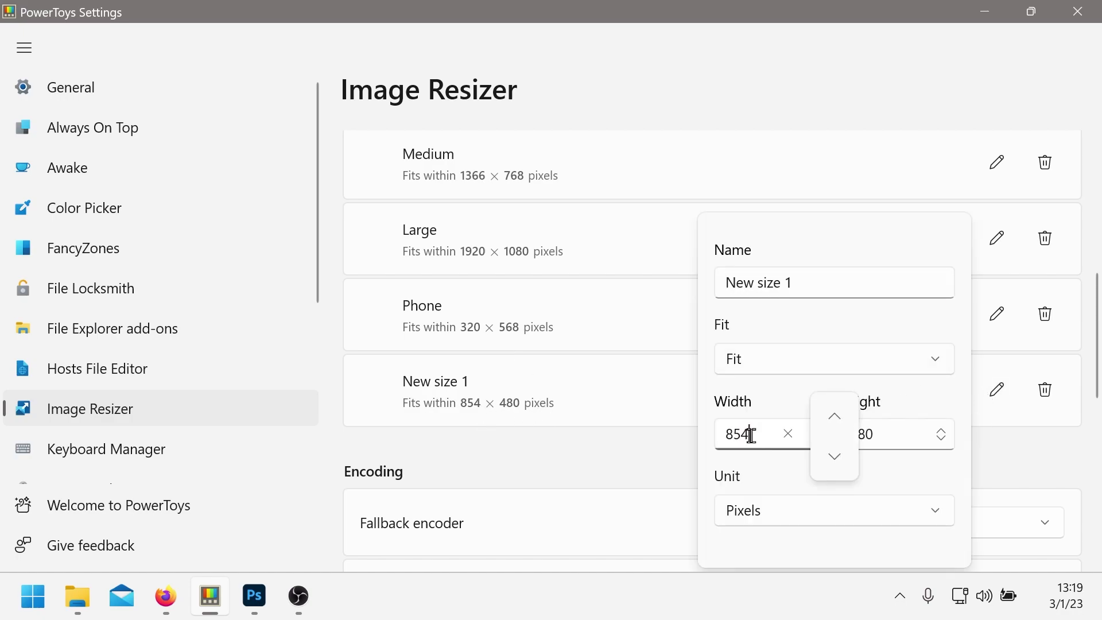
click(752, 364)
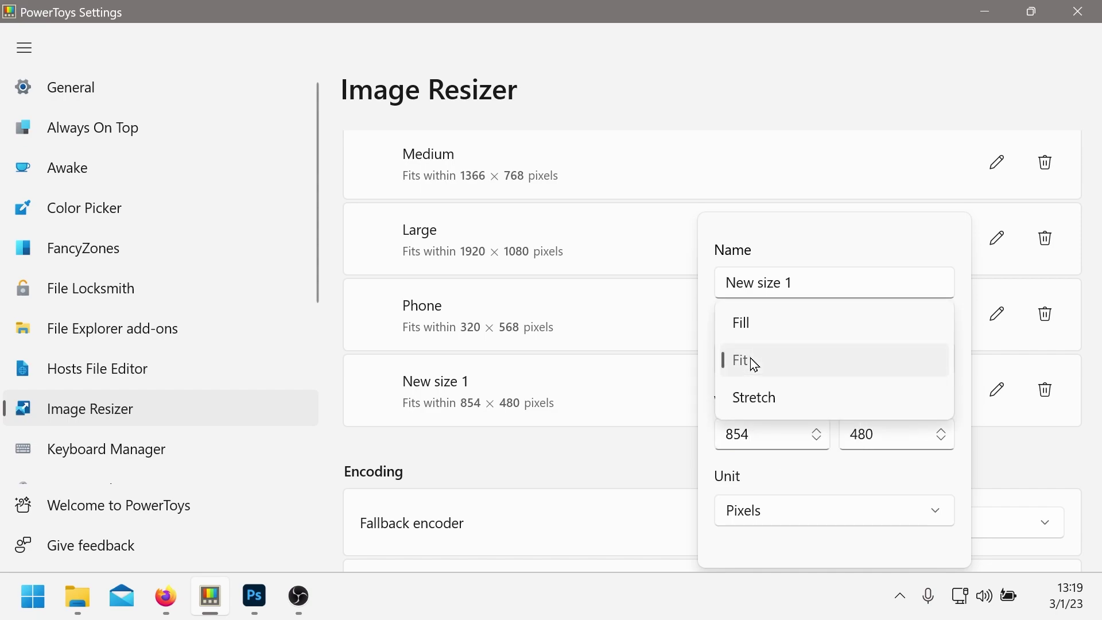
click(750, 361)
click(751, 434)
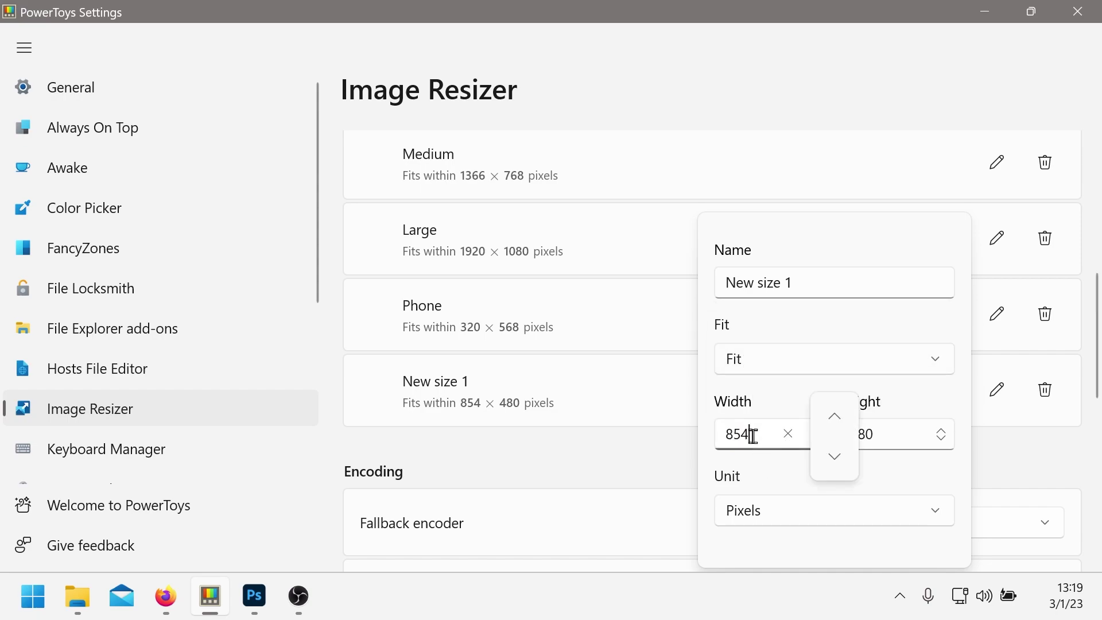
double_click(742, 434)
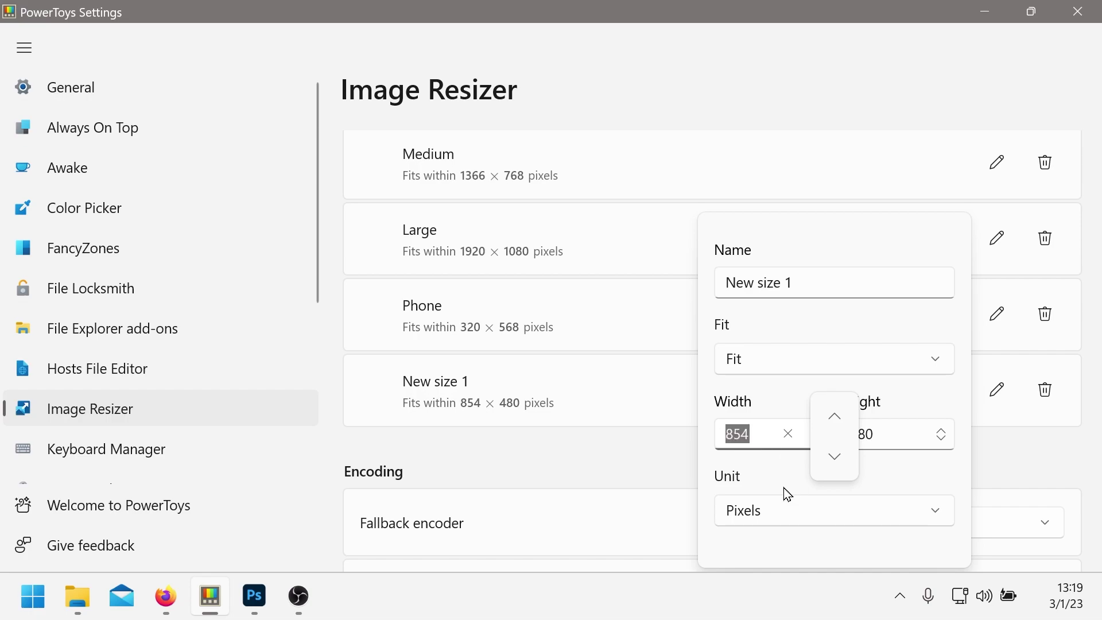
text(200)
double_click(886, 436)
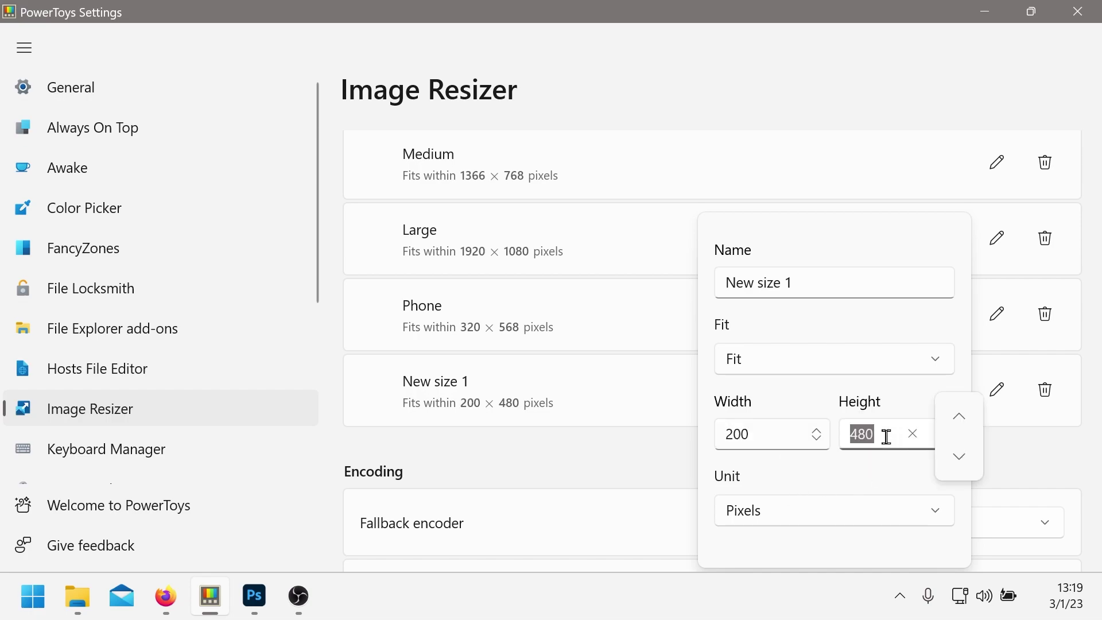
text(142)
click(778, 398)
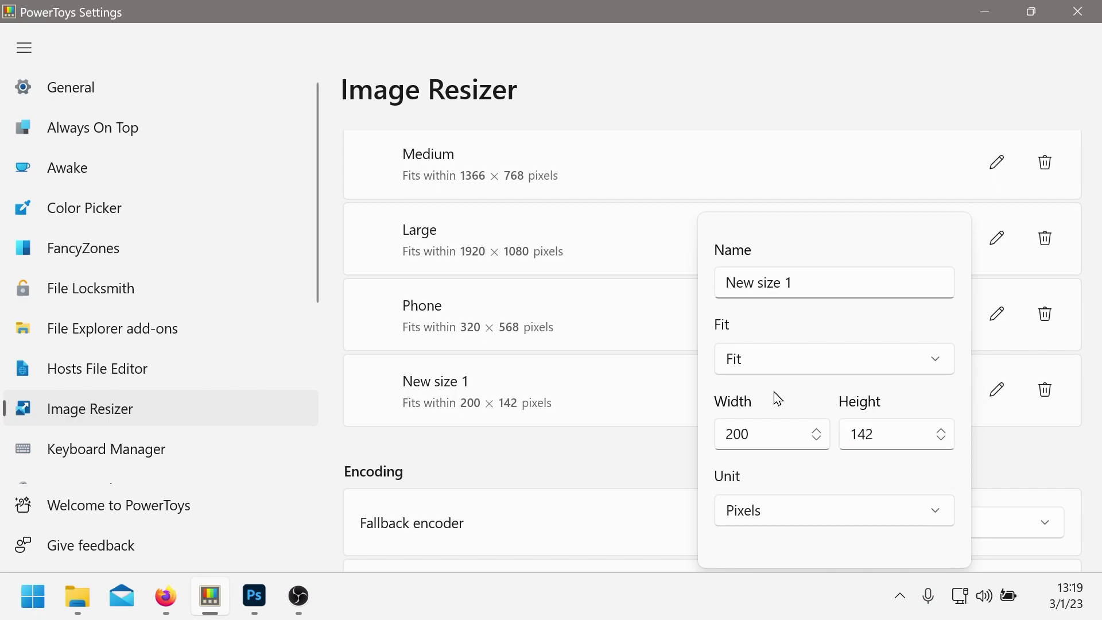
- Rename the preset to 'Tier List', fixing the 'Tier Lid' typo
click(790, 271)
key(BackSpace)
key(ctrl+a)
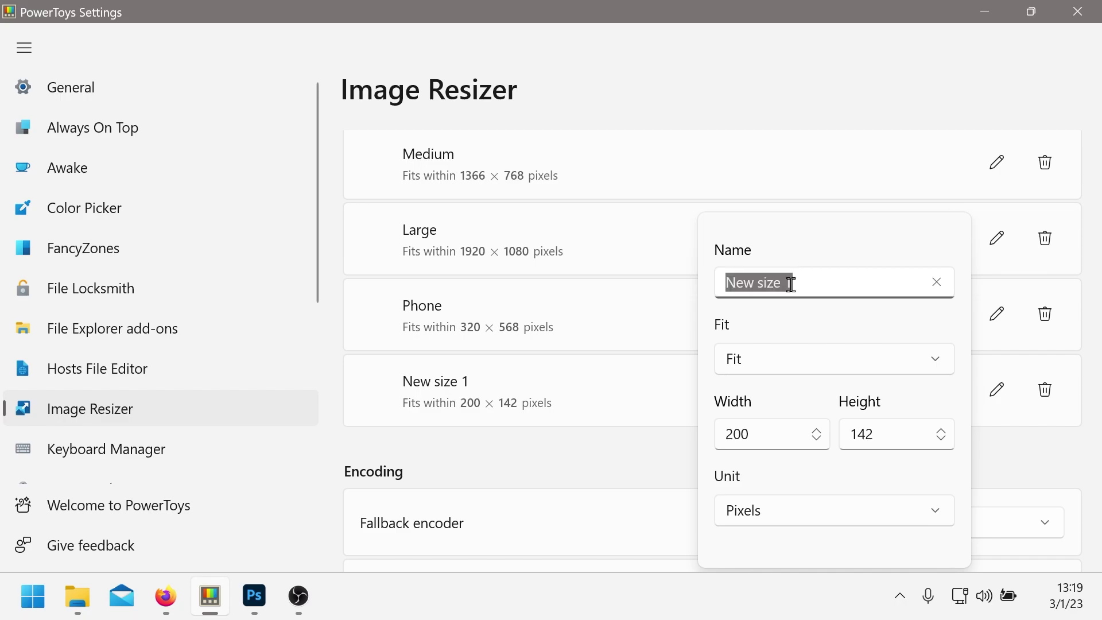
text(Tier Lid)
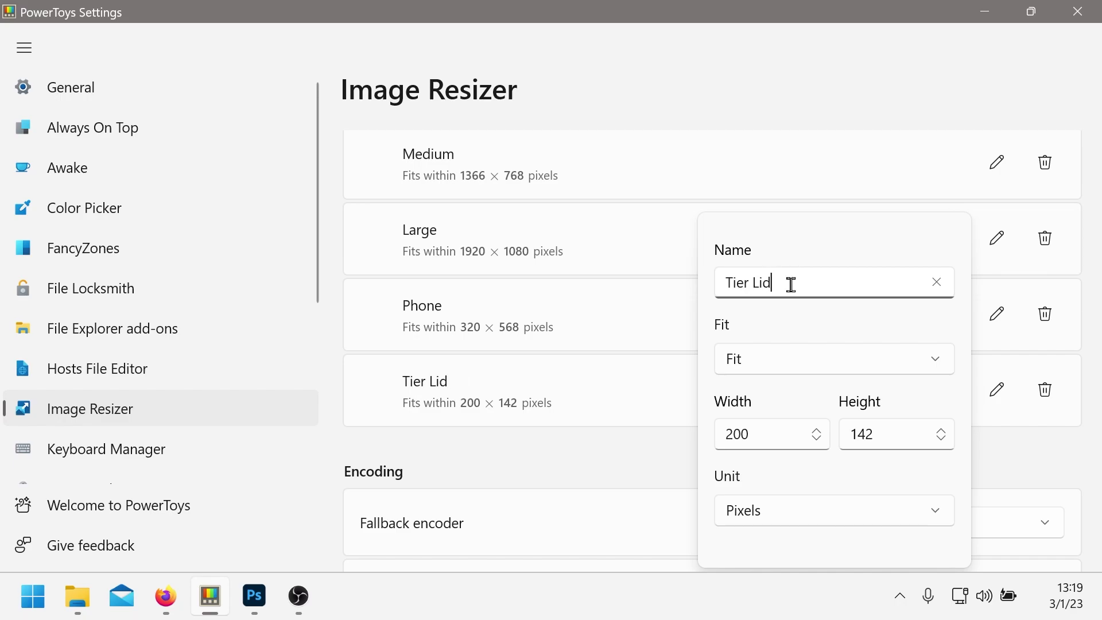
key(BackSpace)
text(st)
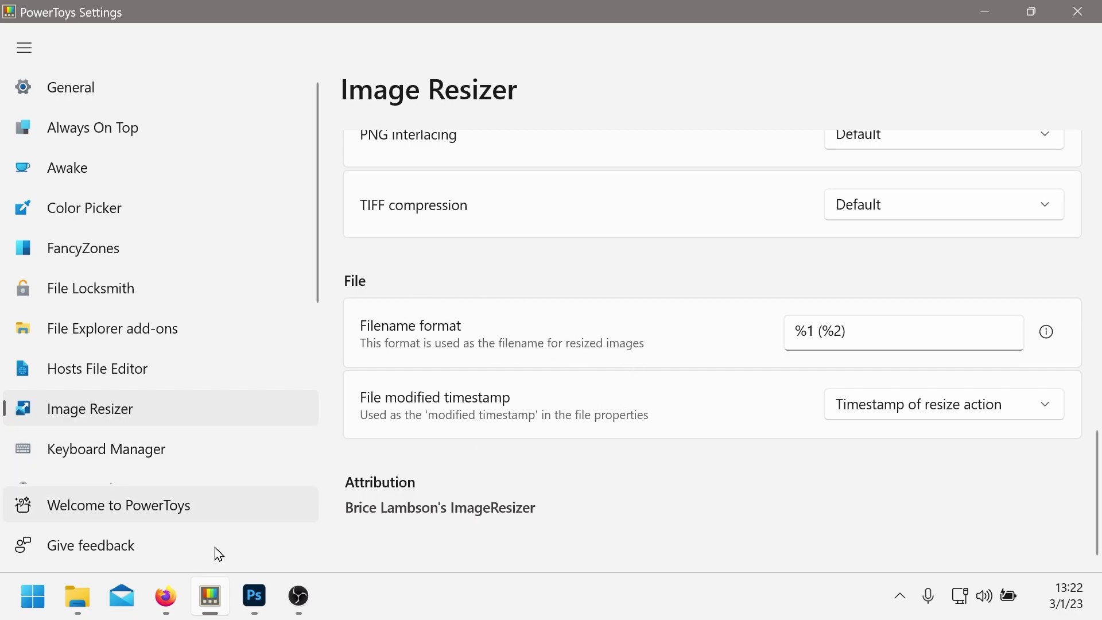
- Bring the Fruit window forward and box-select all 16 fruit images
mouse_move(78, 596)
click(318, 540)
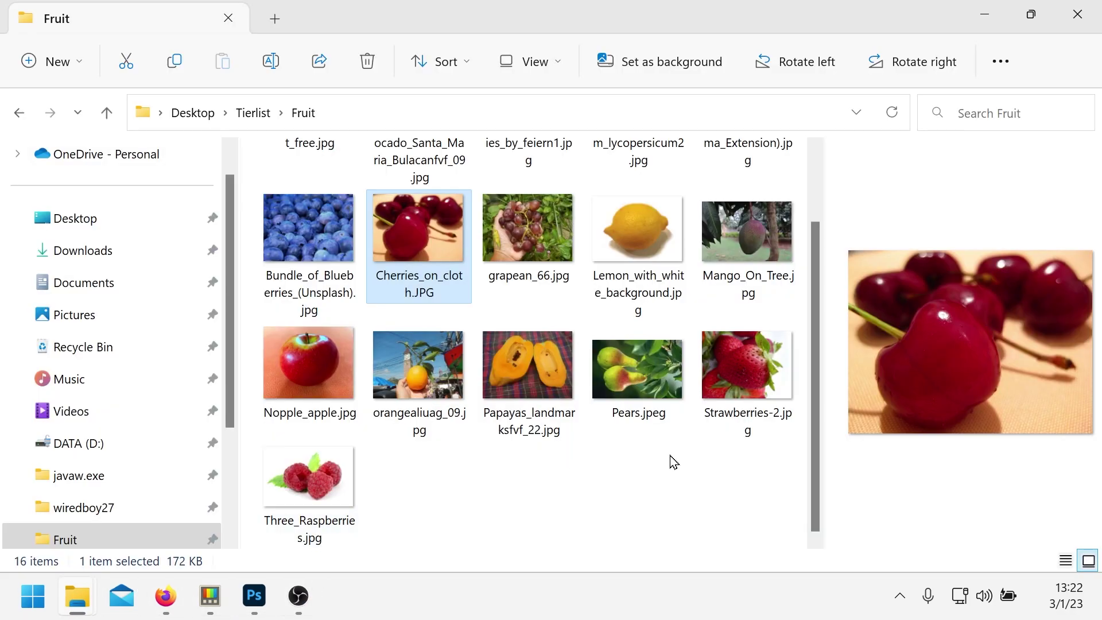
drag(768, 528, 267, 188)
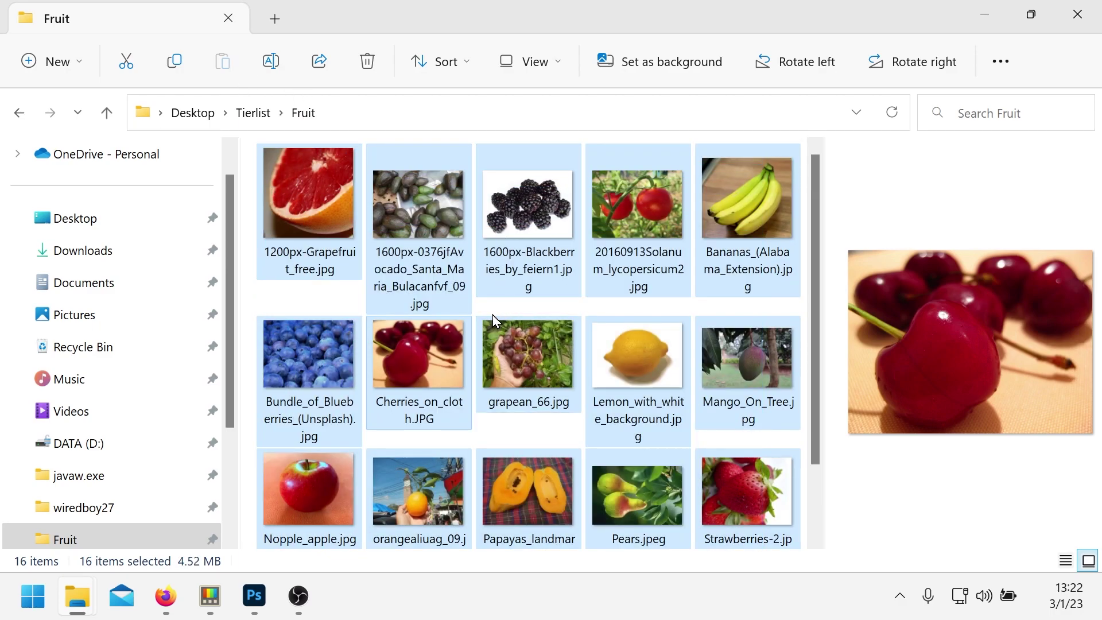
- Resize the selected images with the Tier List 200 × 142 preset, honoring orientation and removing metadata
right_click(414, 265)
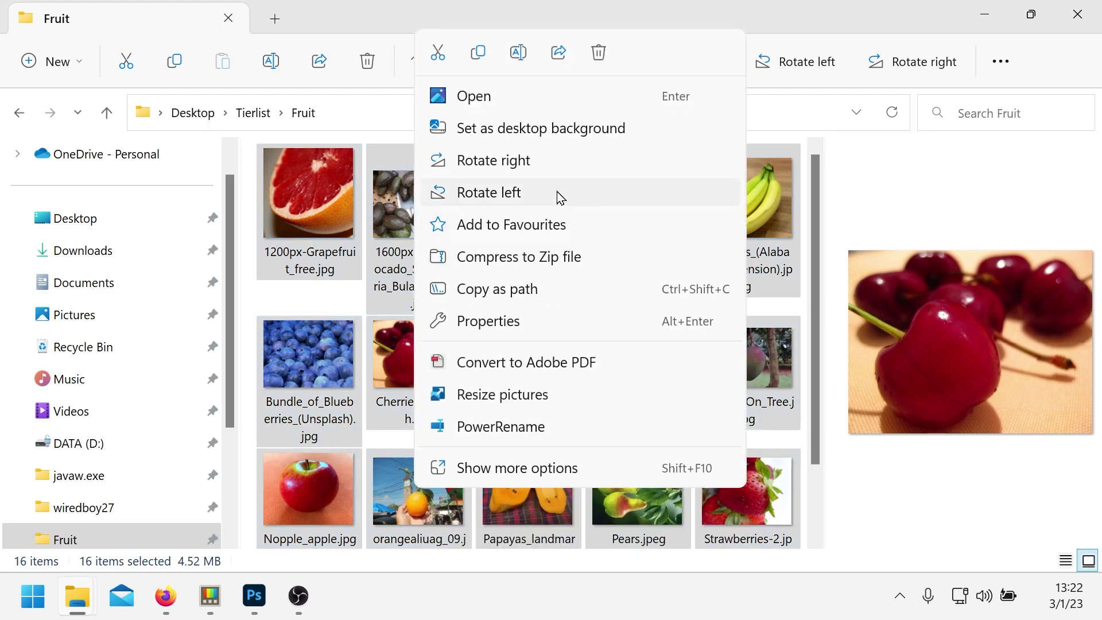
click(480, 398)
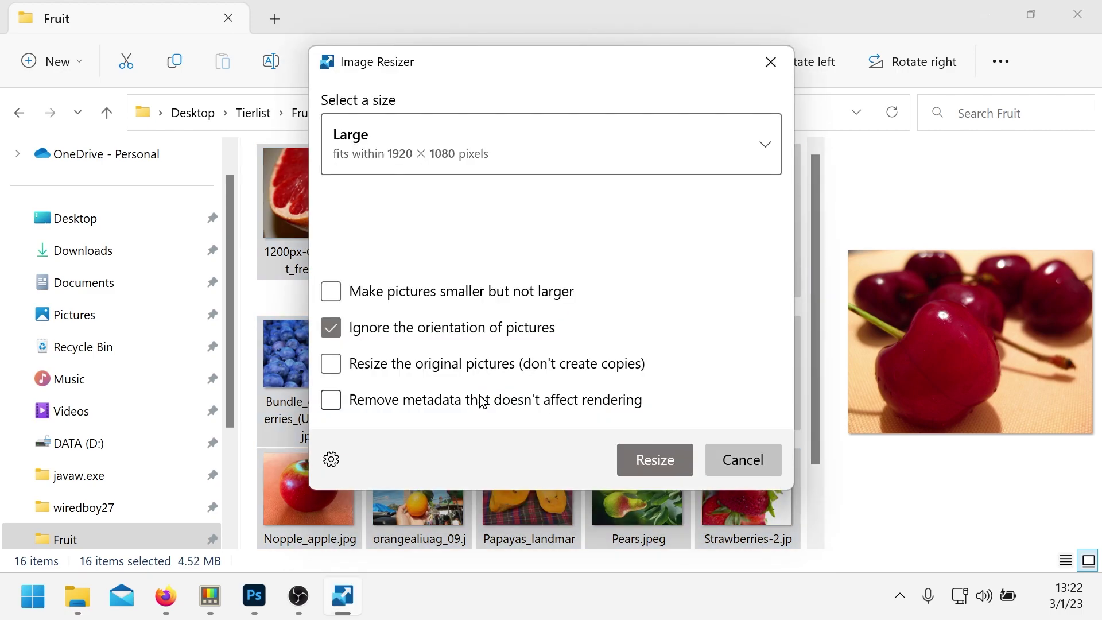
click(489, 143)
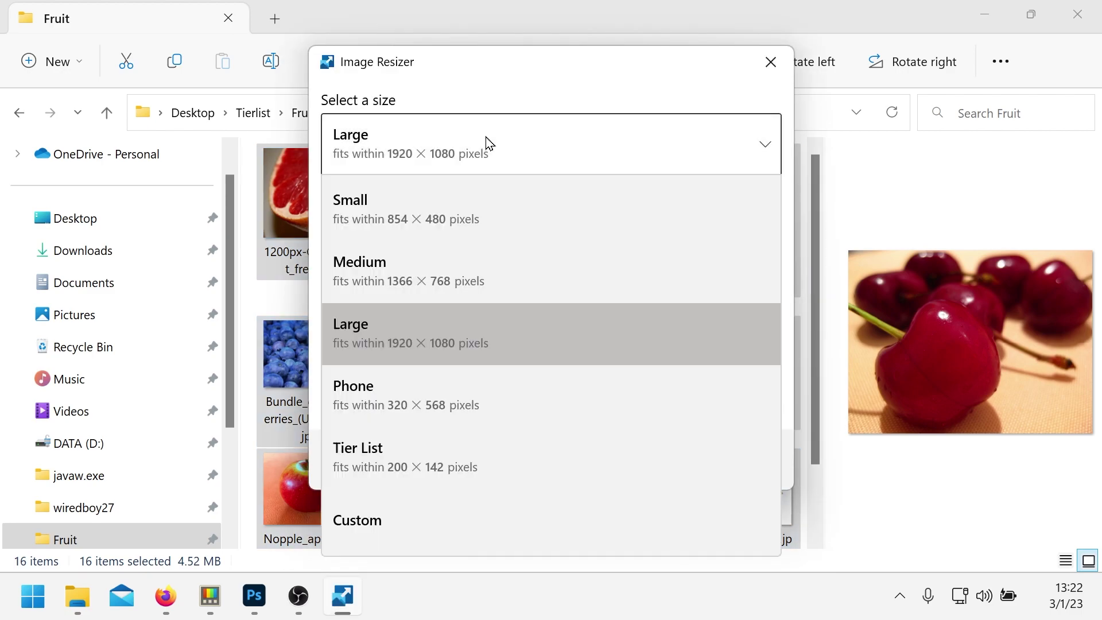
click(414, 446)
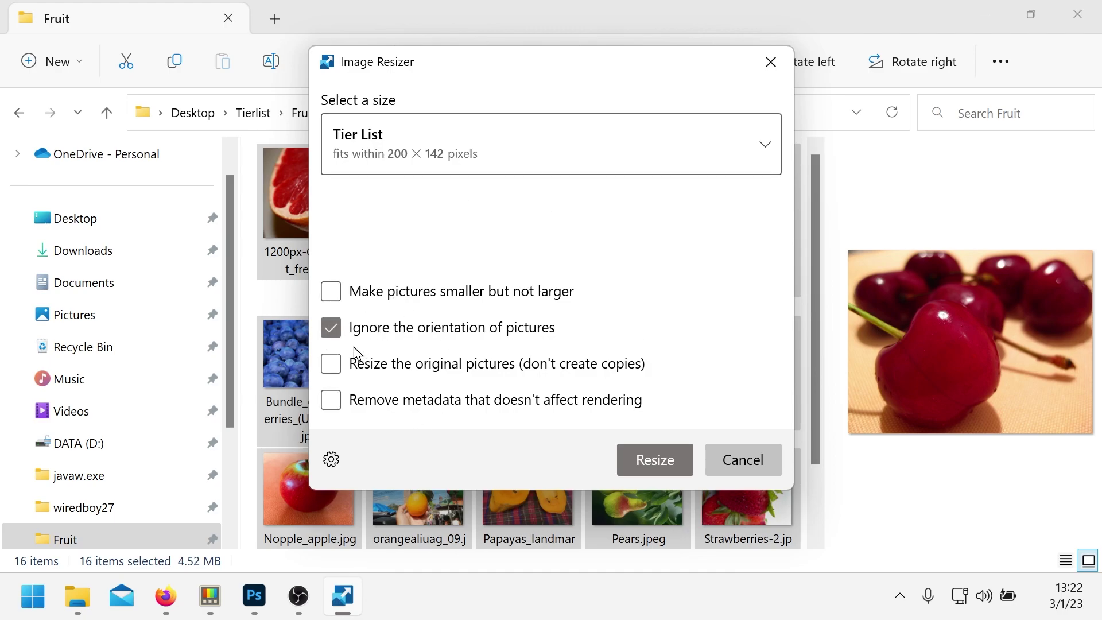
click(332, 332)
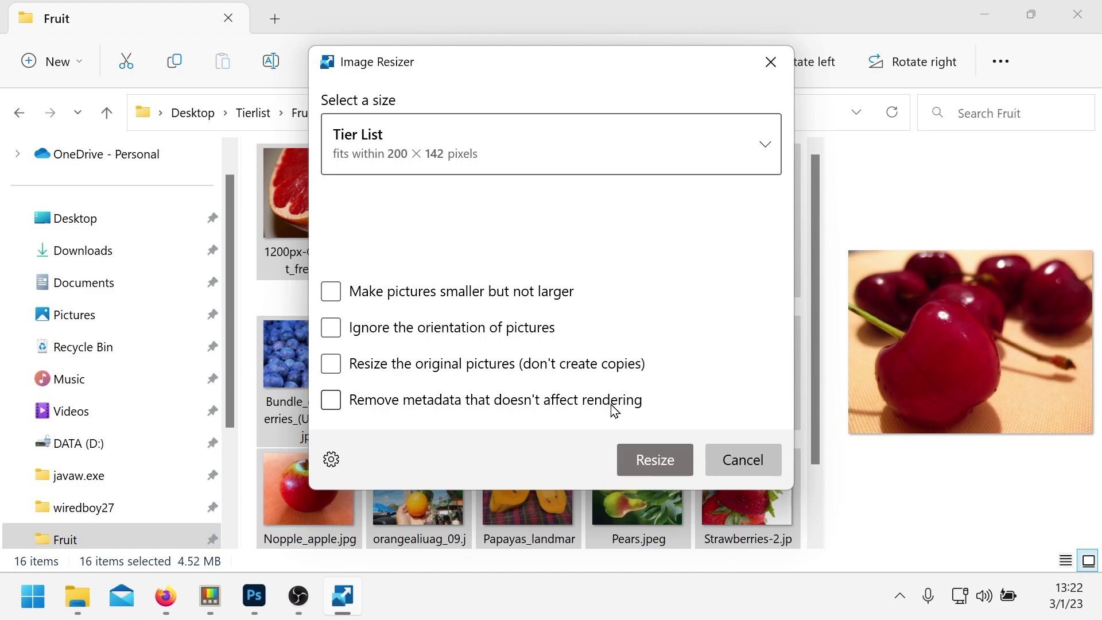
click(333, 403)
click(655, 460)
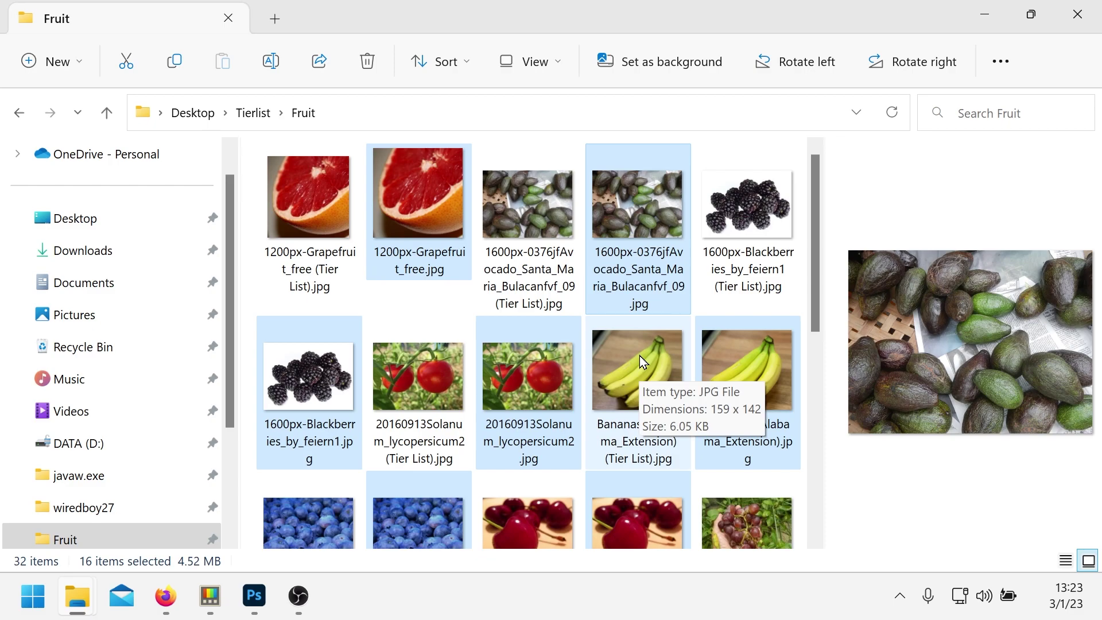
- Name the new folder 'Fruit Originals', open it and paste the original fruit images
scroll(639, 356, down, 5)
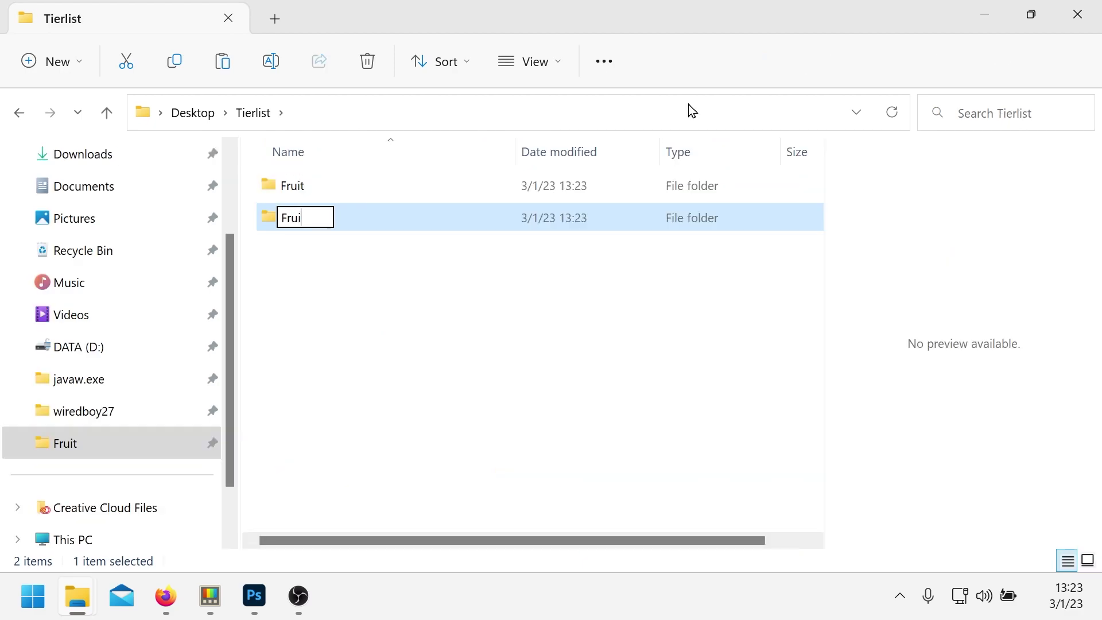
text(t_)
key(BackSpace)
text(Origina)
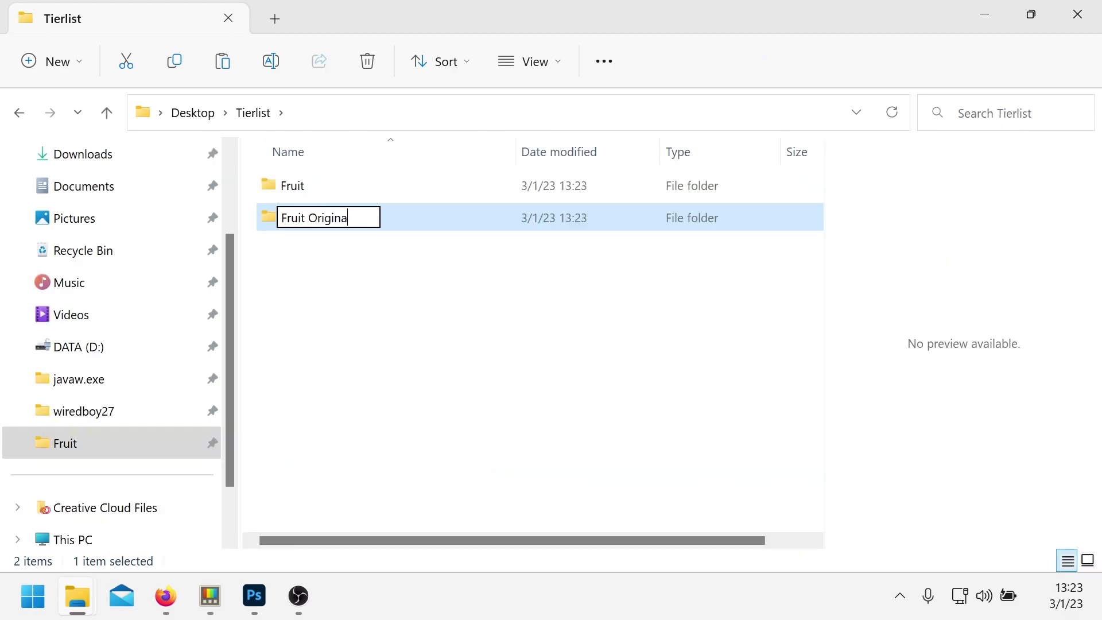
text(ls)
key(Return)
key(Return)
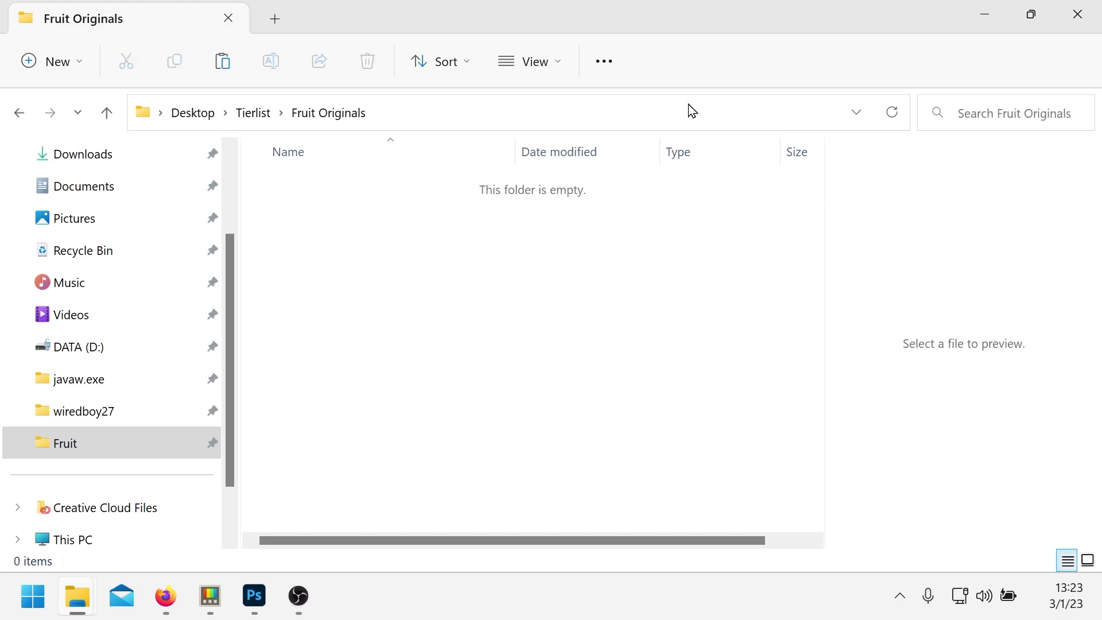
key(ctrl+v)
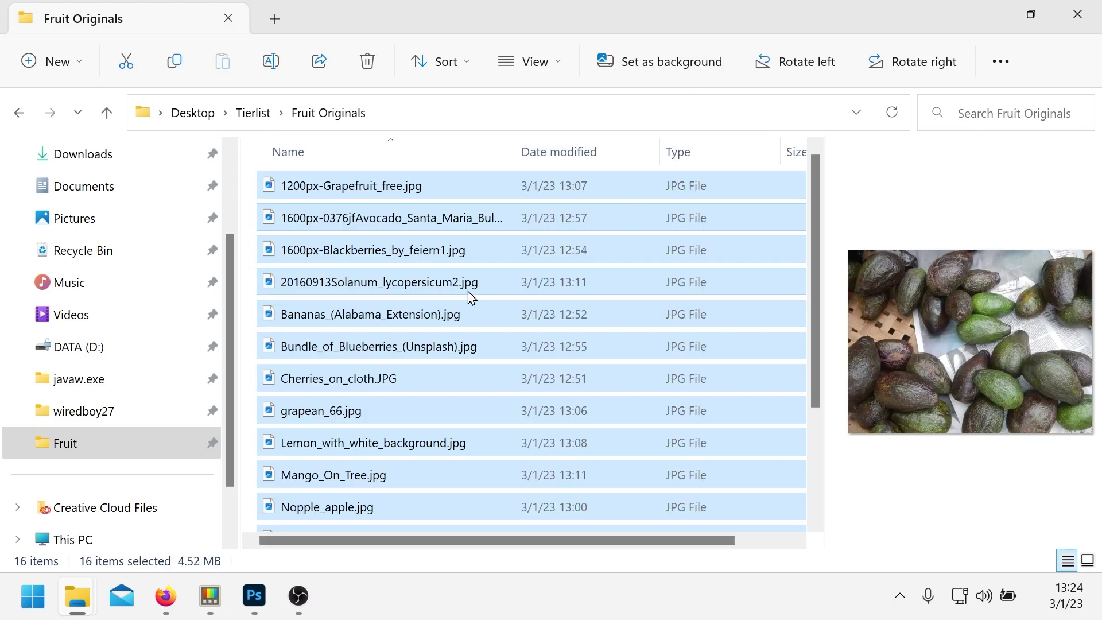
- Select the pasted bananas, tomatoes and blackberries images in turn, then clear the selection
click(467, 314)
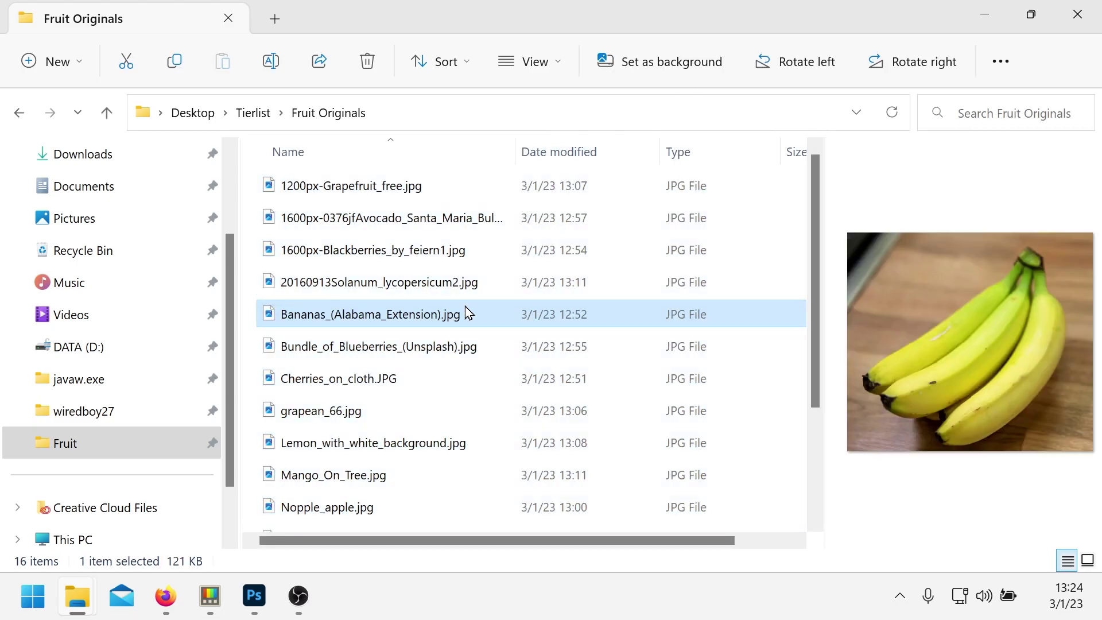
click(403, 290)
click(404, 263)
ctrl+click(400, 240)
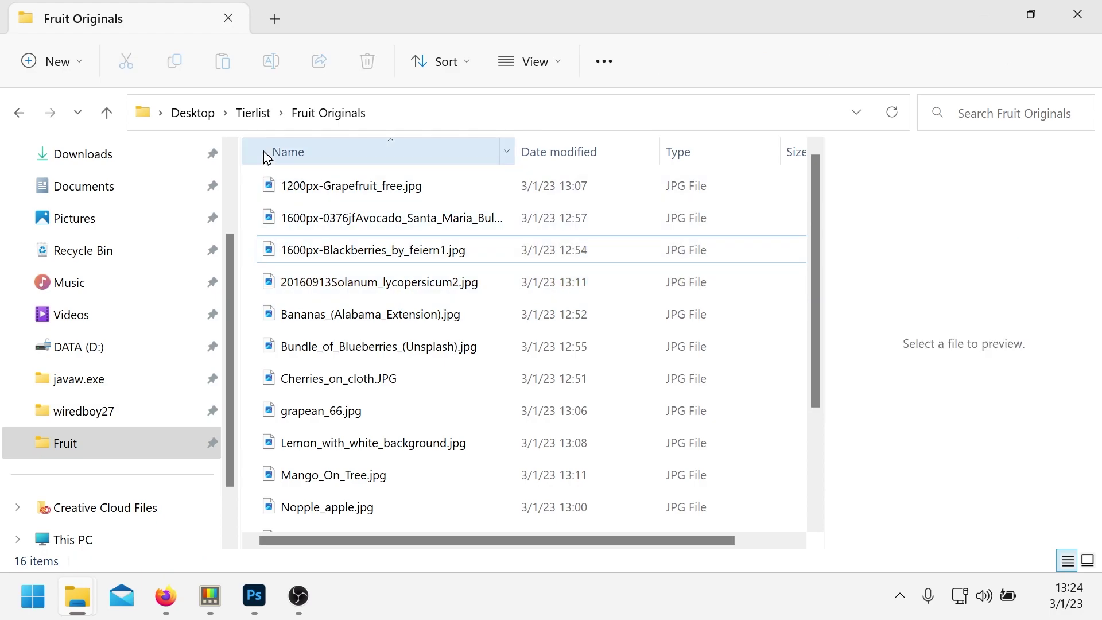
- Glance at the Fruit folder, then open Fruit Originals and inspect the original cherries photo's dimensions
click(260, 119)
double_click(313, 197)
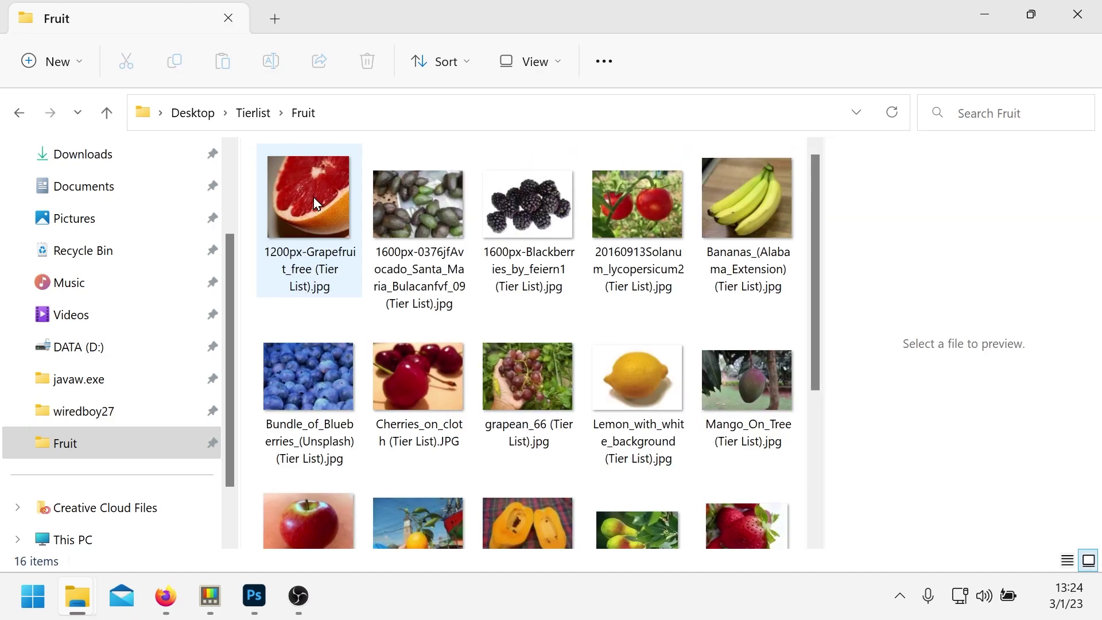
click(273, 116)
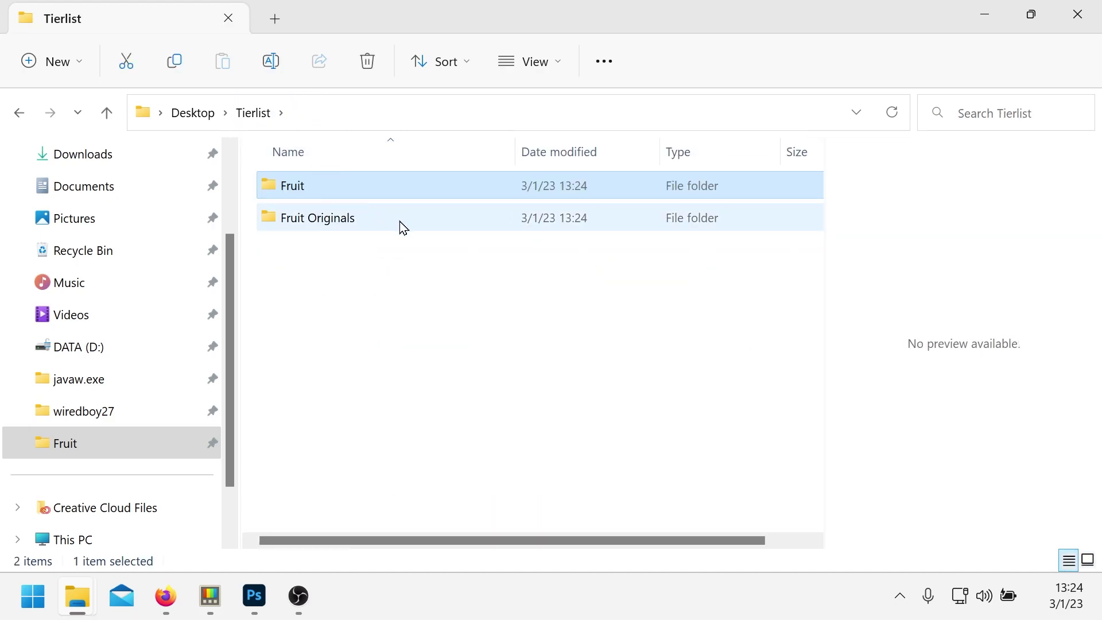
double_click(307, 218)
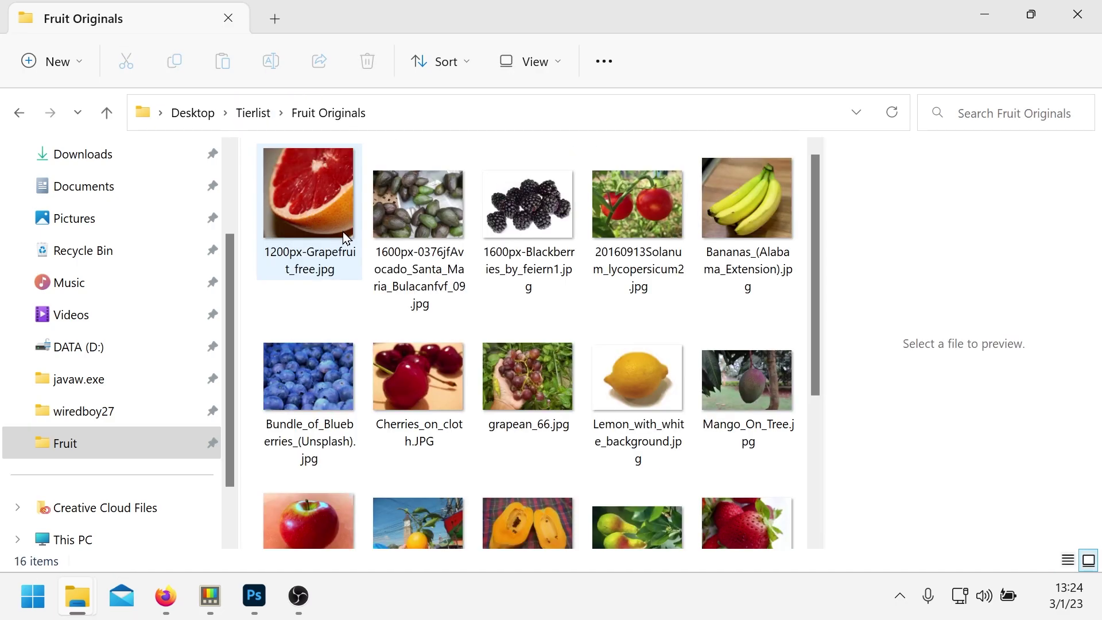
scroll(413, 284, down, 3)
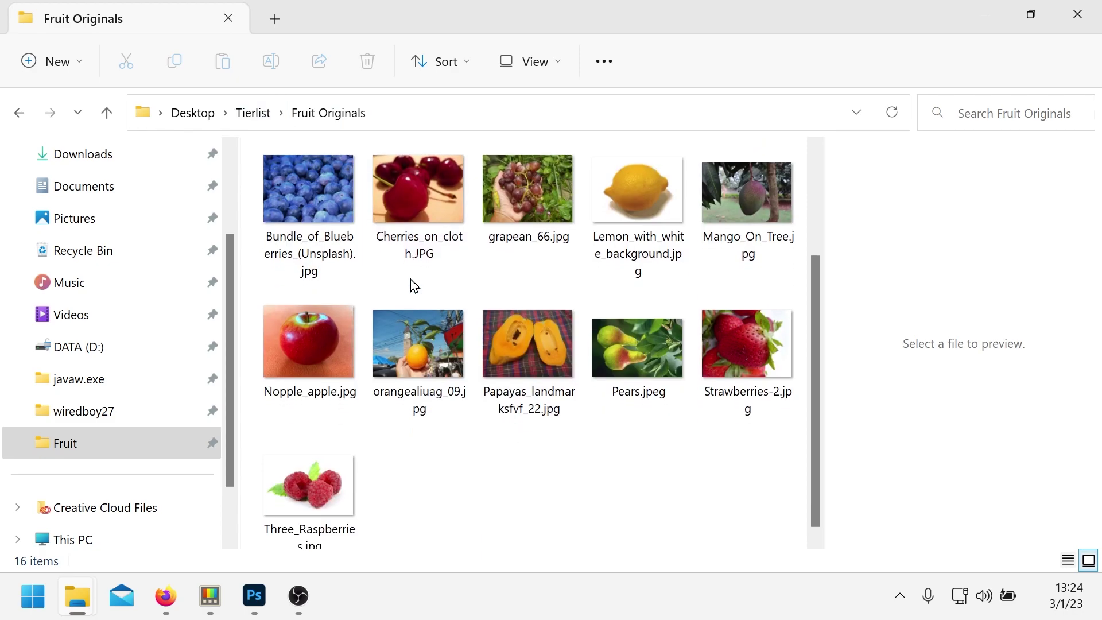
click(412, 253)
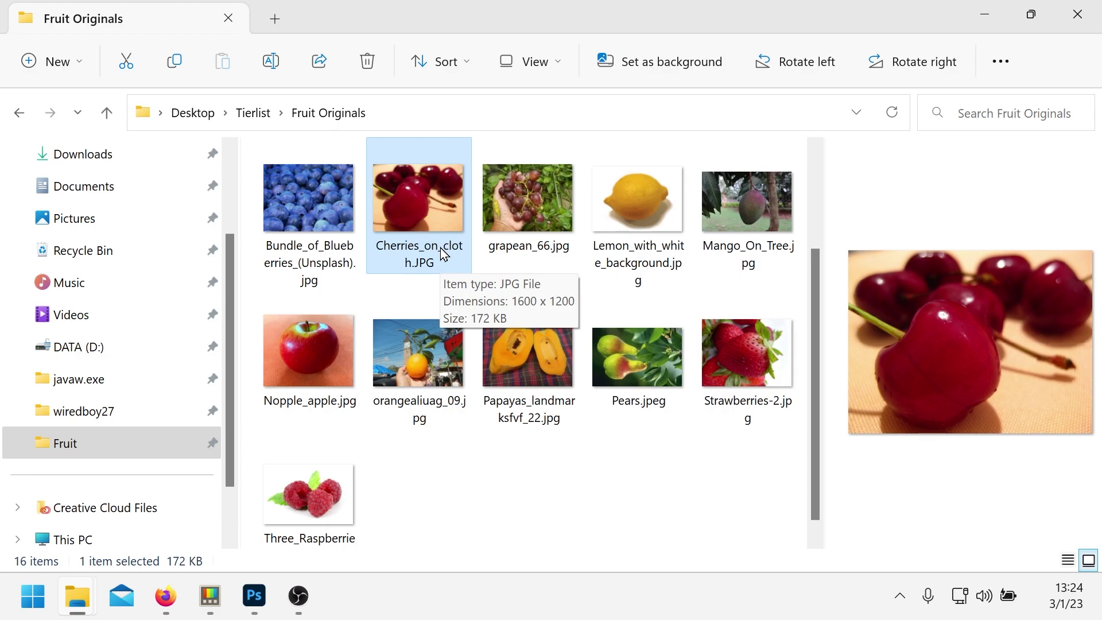
- Open the Fruit folder and preview the resized tomato, blackberries and grapefruit copies
click(253, 111)
click(348, 197)
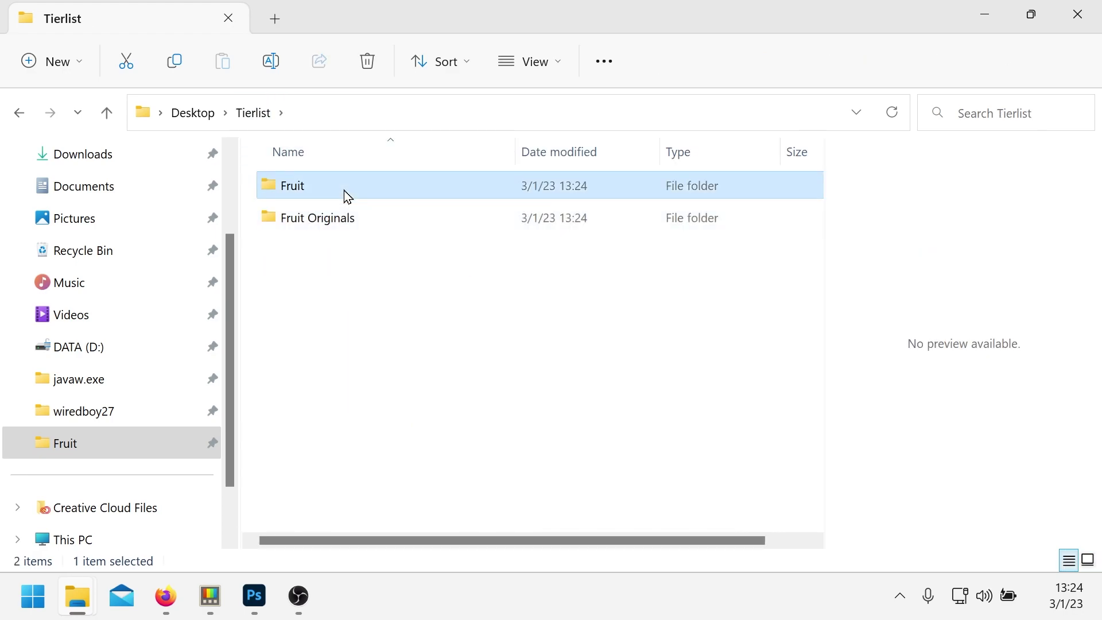
double_click(348, 197)
click(603, 225)
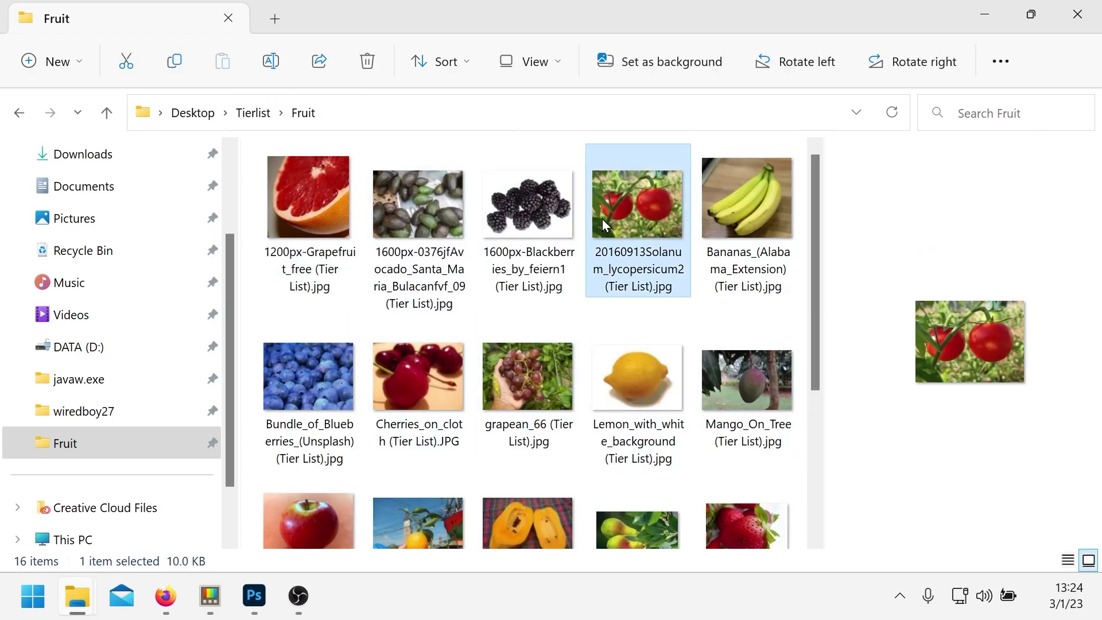
click(517, 210)
click(365, 235)
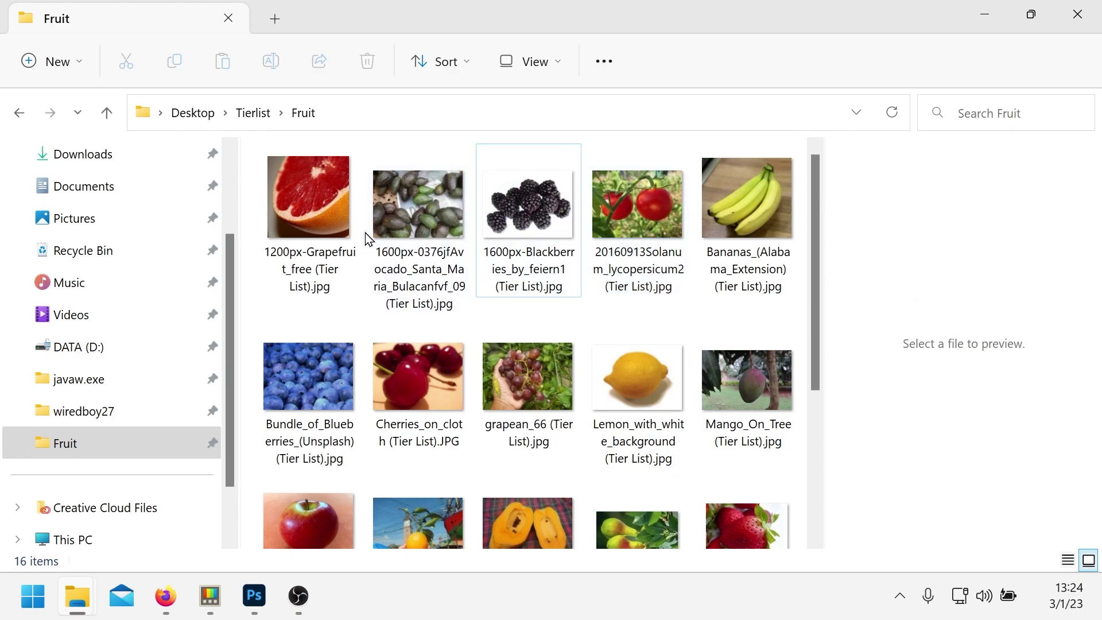
click(311, 220)
click(476, 267)
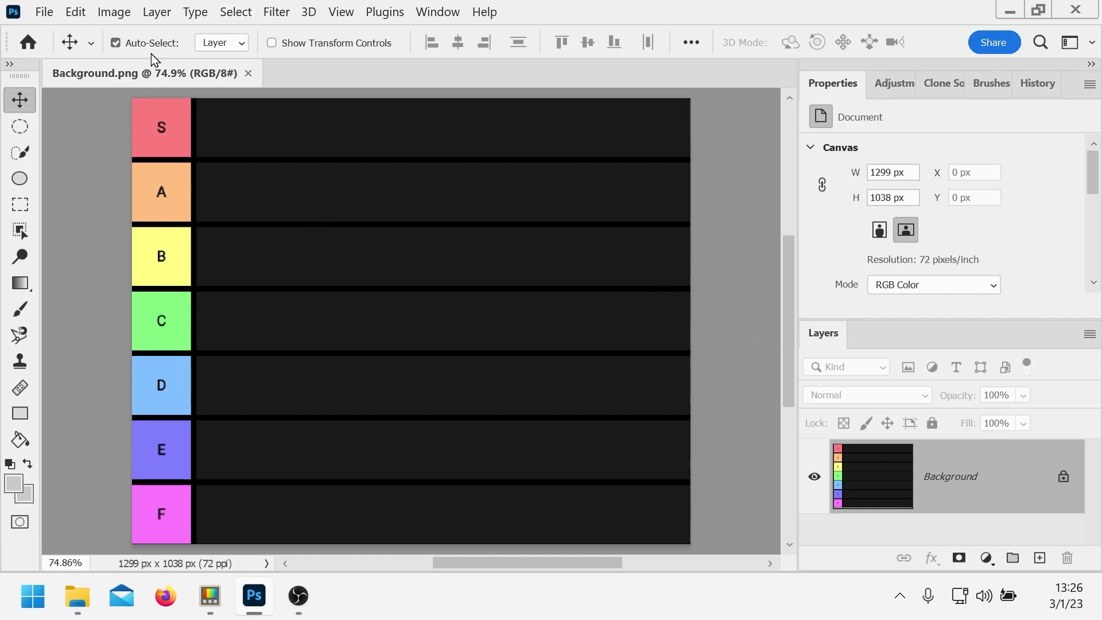
- Open Load Files into Stack and add all resized fruit files from Tierlist\Fruit
click(44, 11)
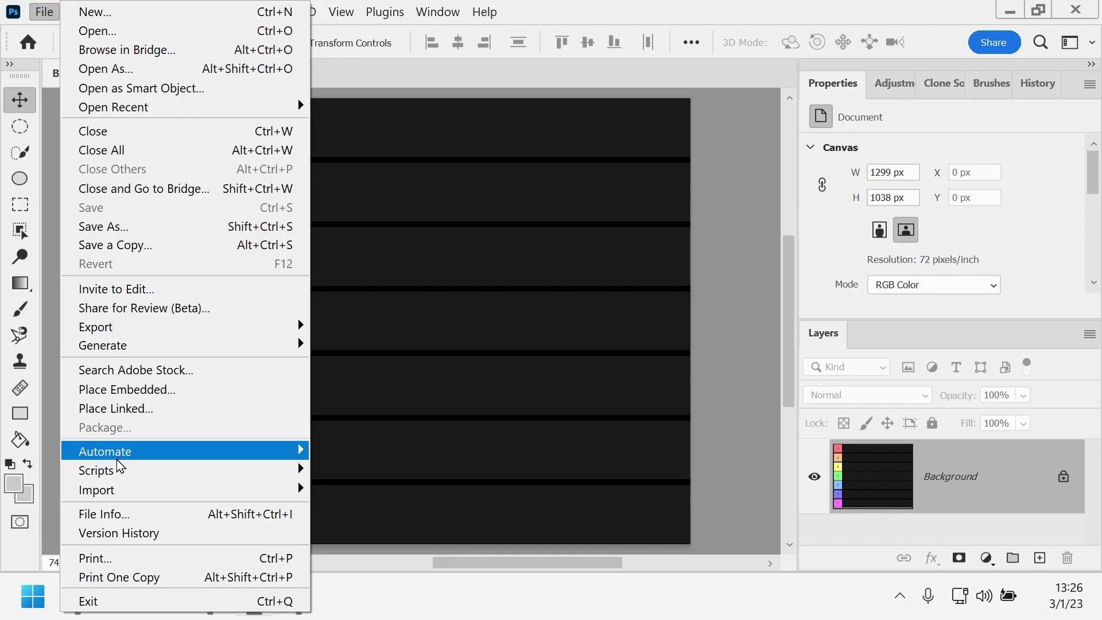
mouse_move(206, 469)
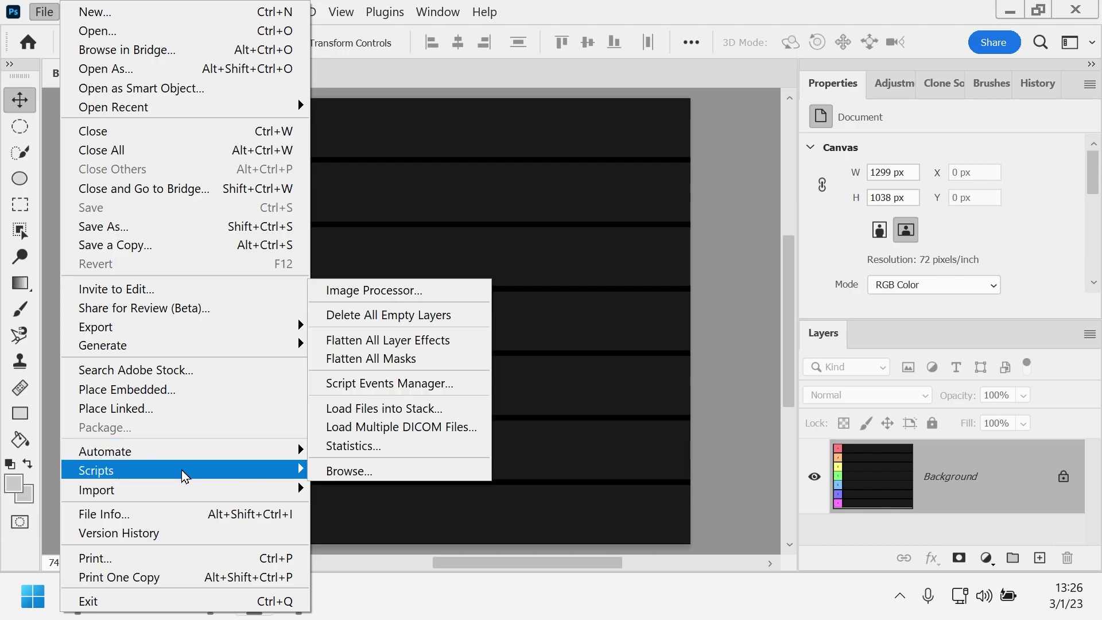
click(393, 408)
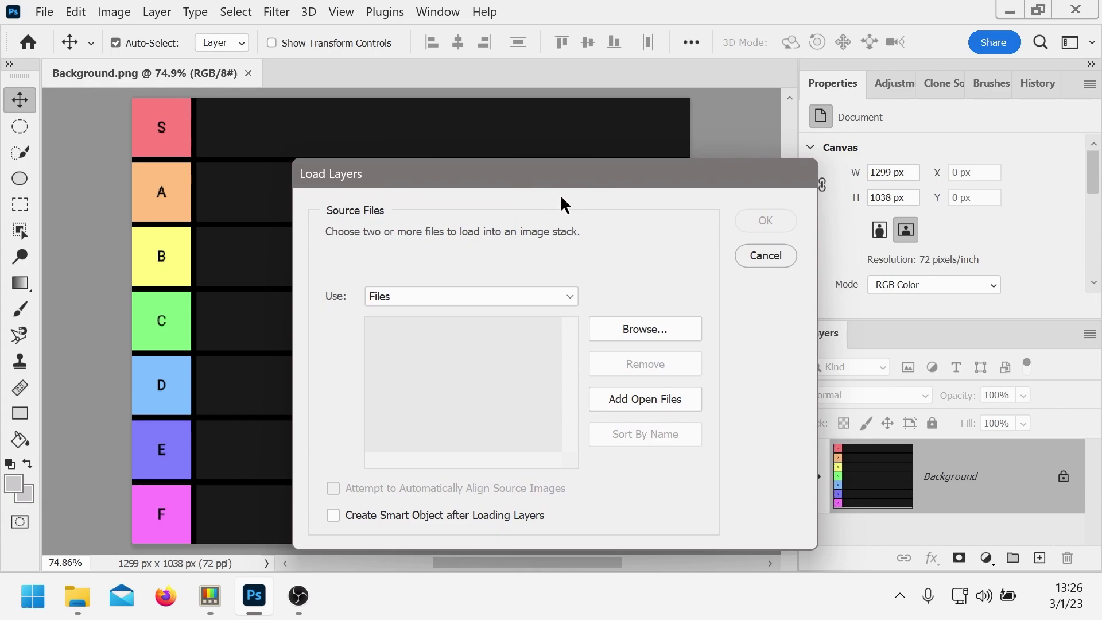
click(639, 336)
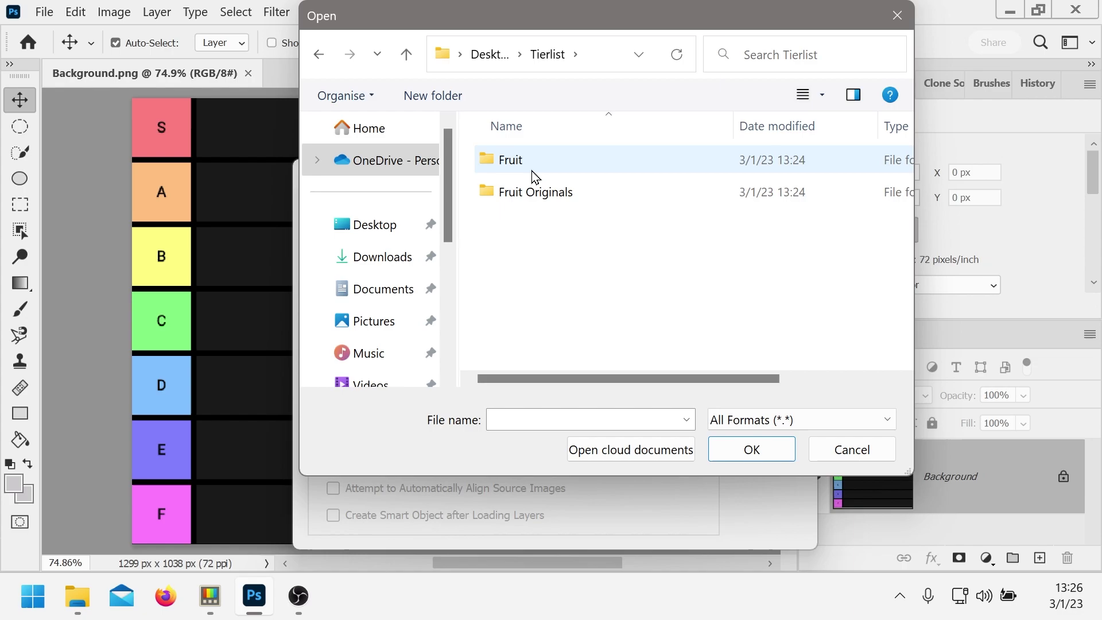
double_click(570, 158)
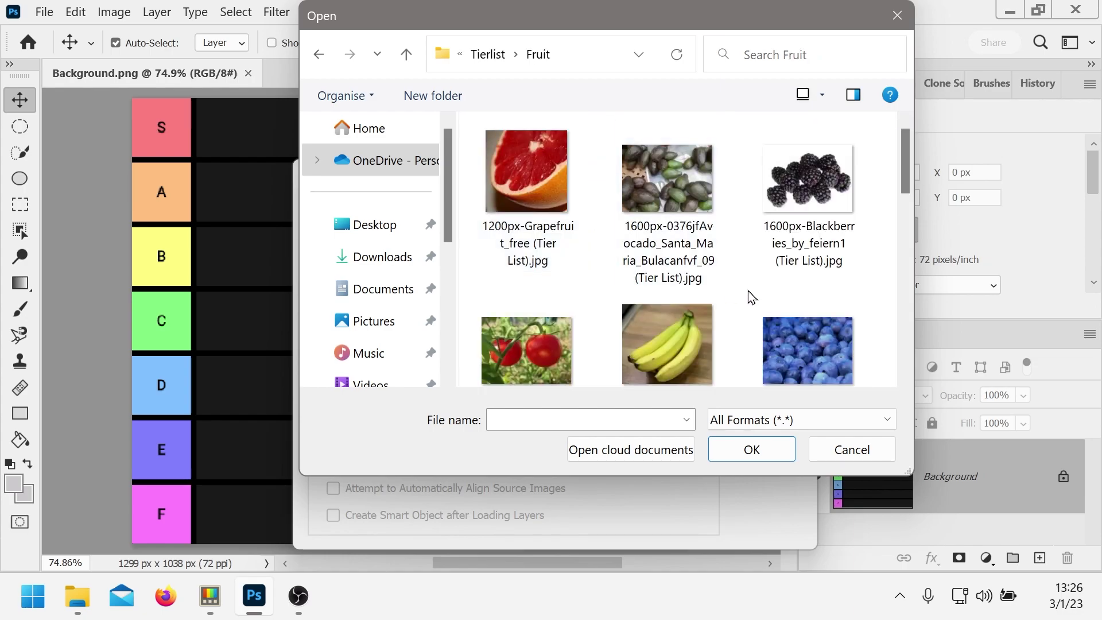
click(748, 458)
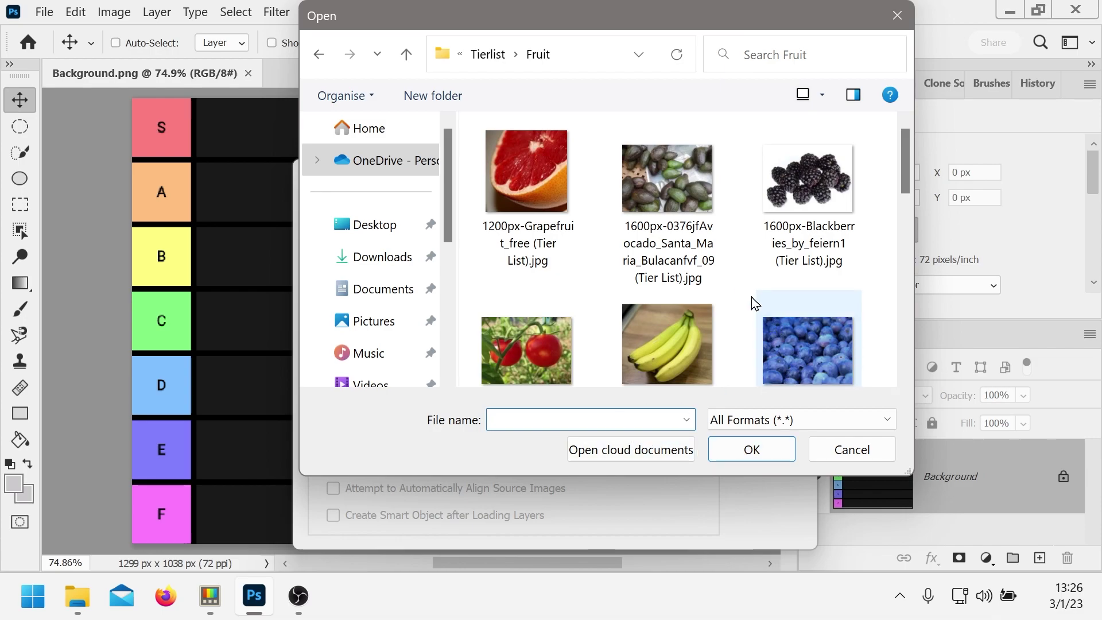
click(708, 277)
key(ctrl+a)
scroll(724, 295, down, 5)
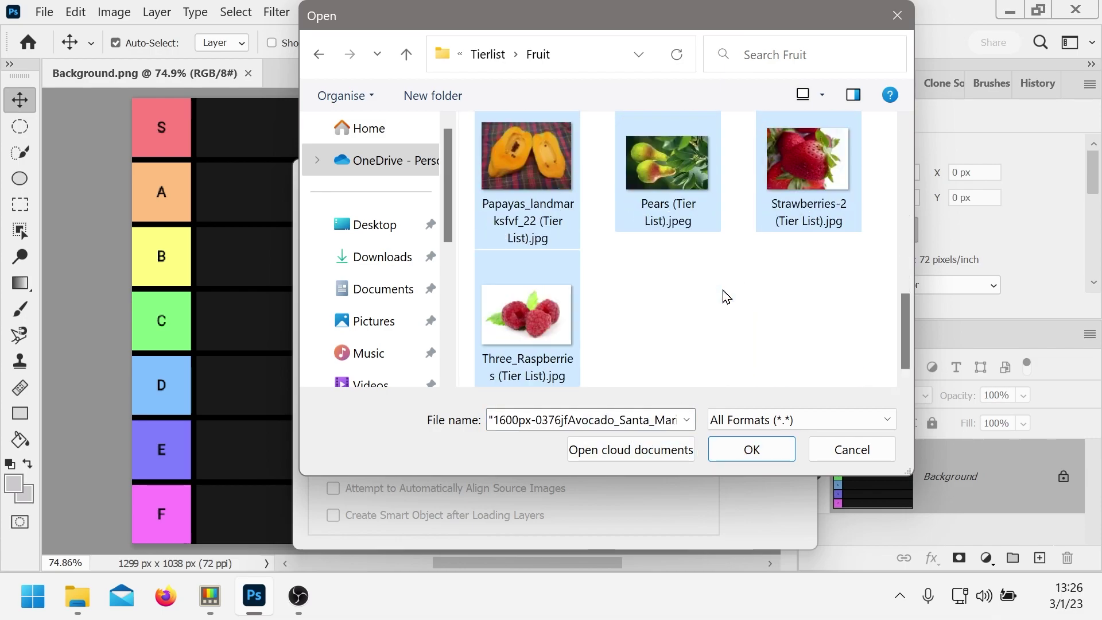
click(735, 456)
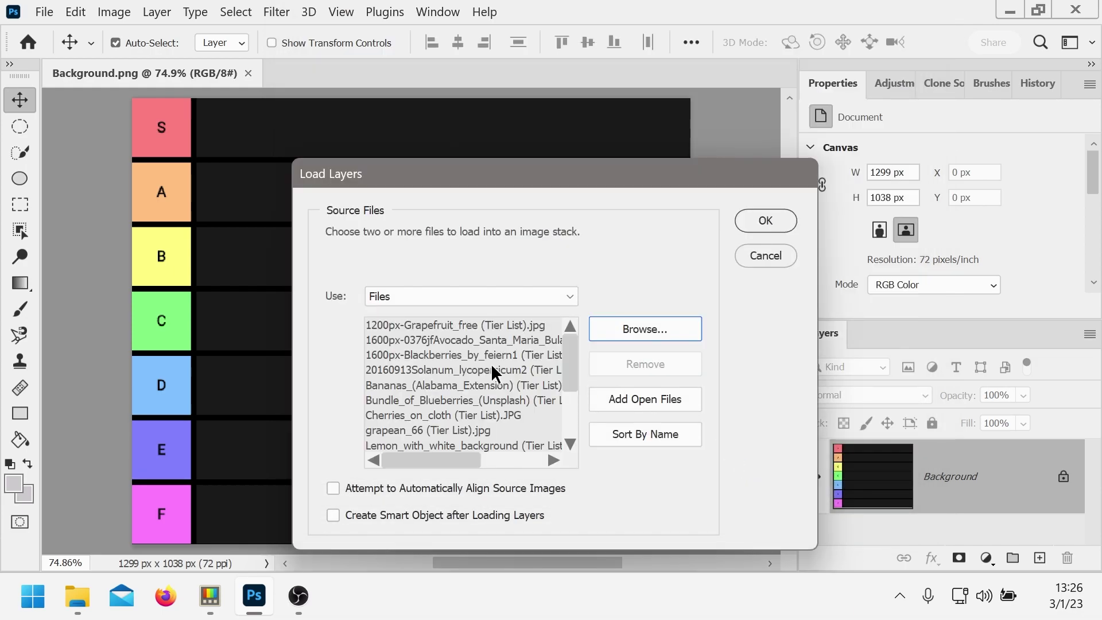
- Select the grapefruit, avocado and blackberries entries in the source list, then load the stack
click(471, 328)
click(464, 342)
click(458, 357)
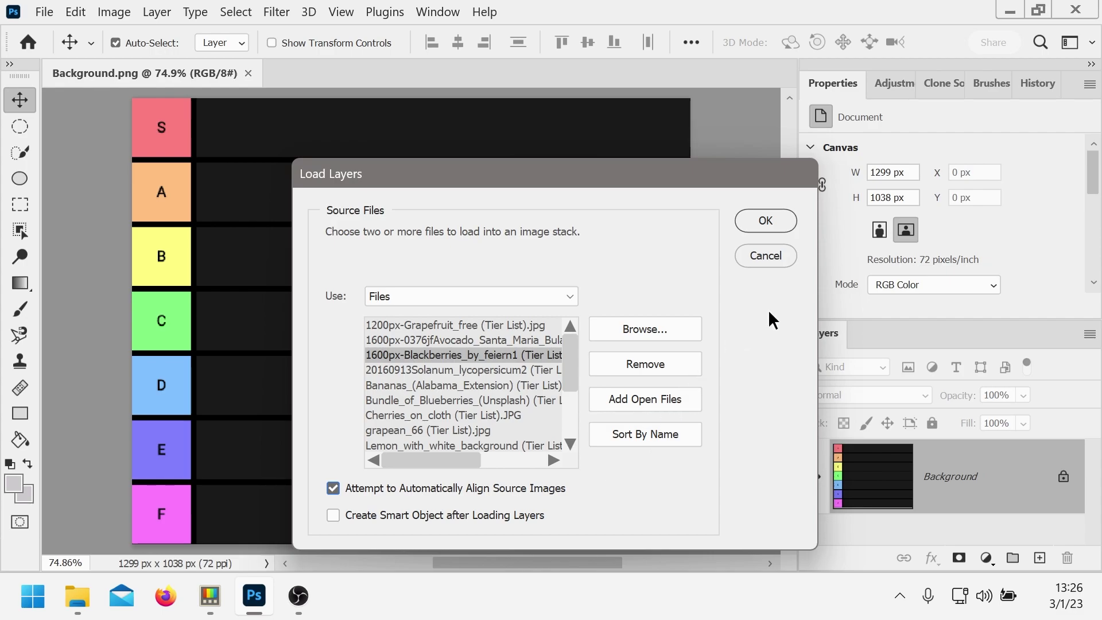
click(763, 223)
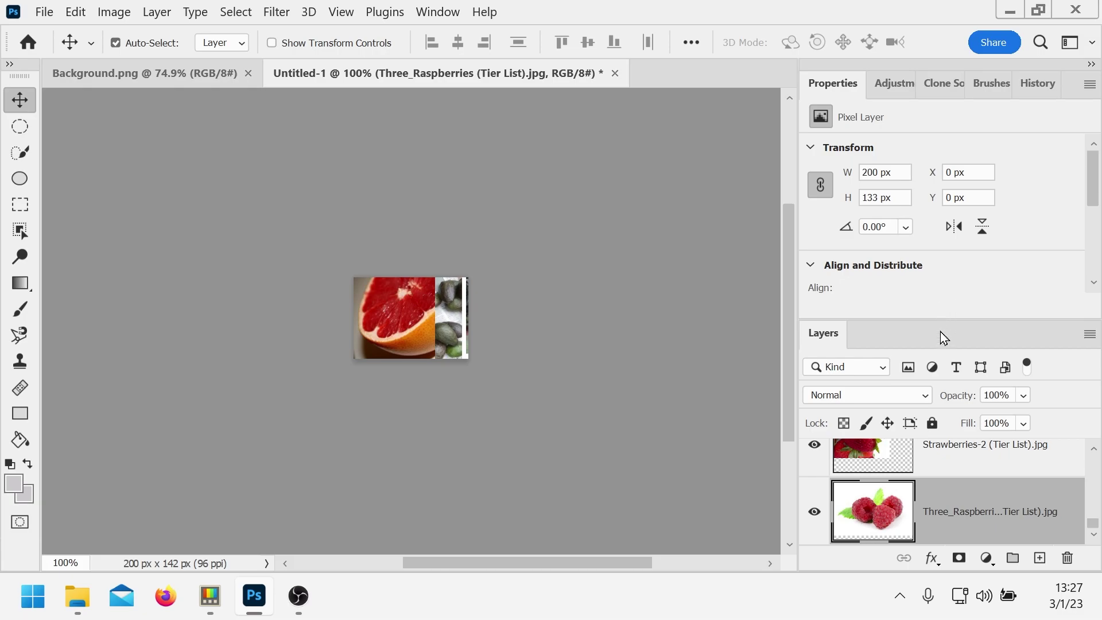
- Copy all fruit layers from Untitled-1 into Background.png and start placing the grapefruit
click(148, 74)
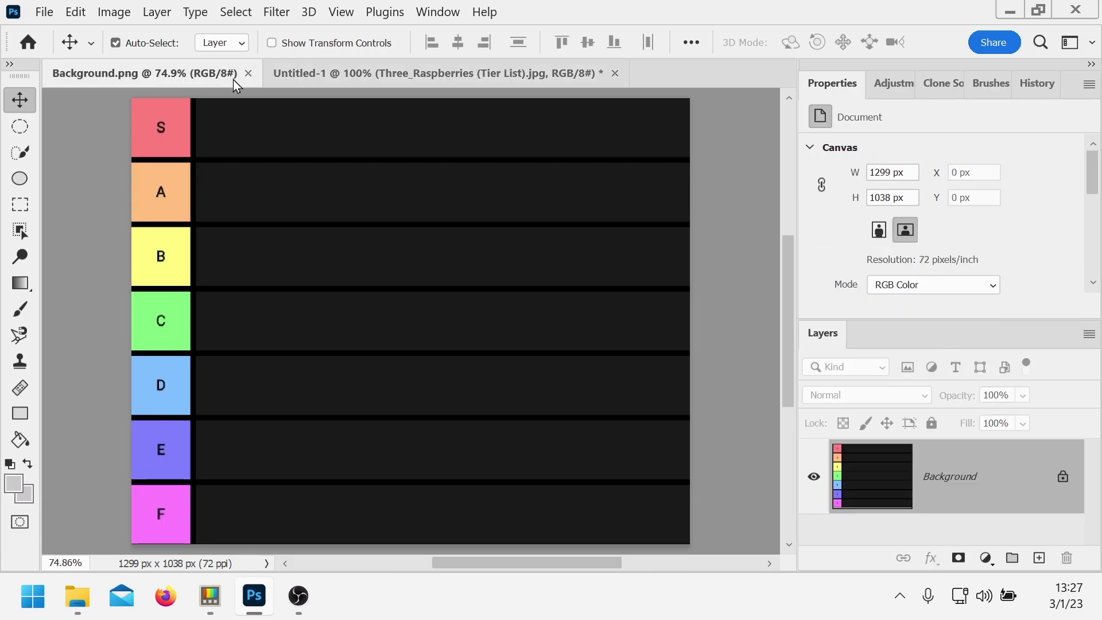
click(450, 74)
key(ctrl+alt+a)
drag(975, 473, 282, 248)
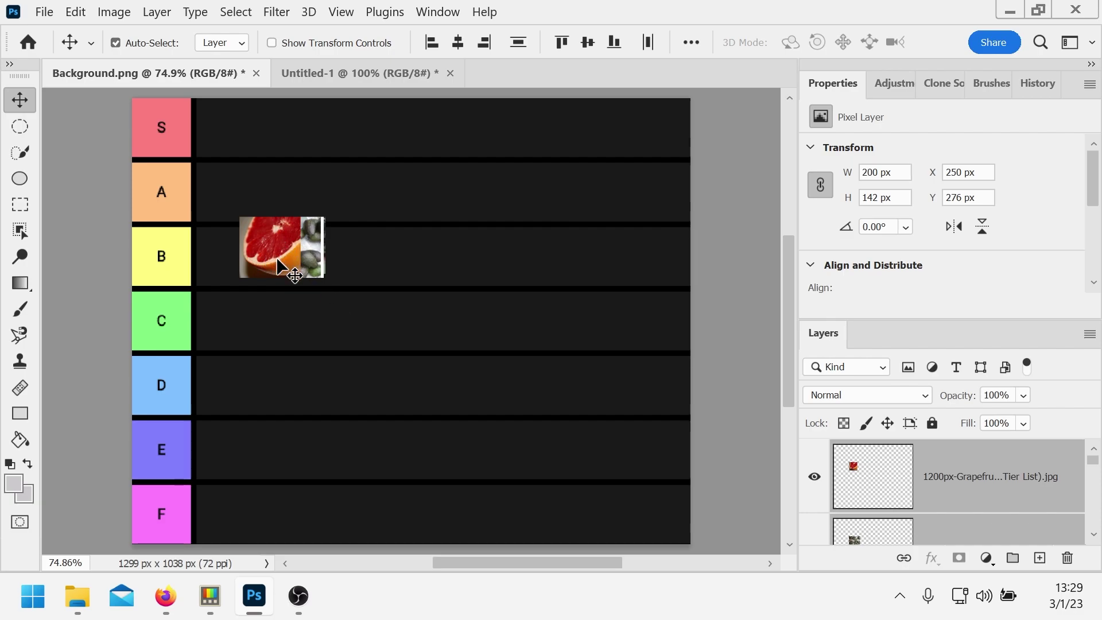
drag(298, 253, 601, 191)
click(994, 492)
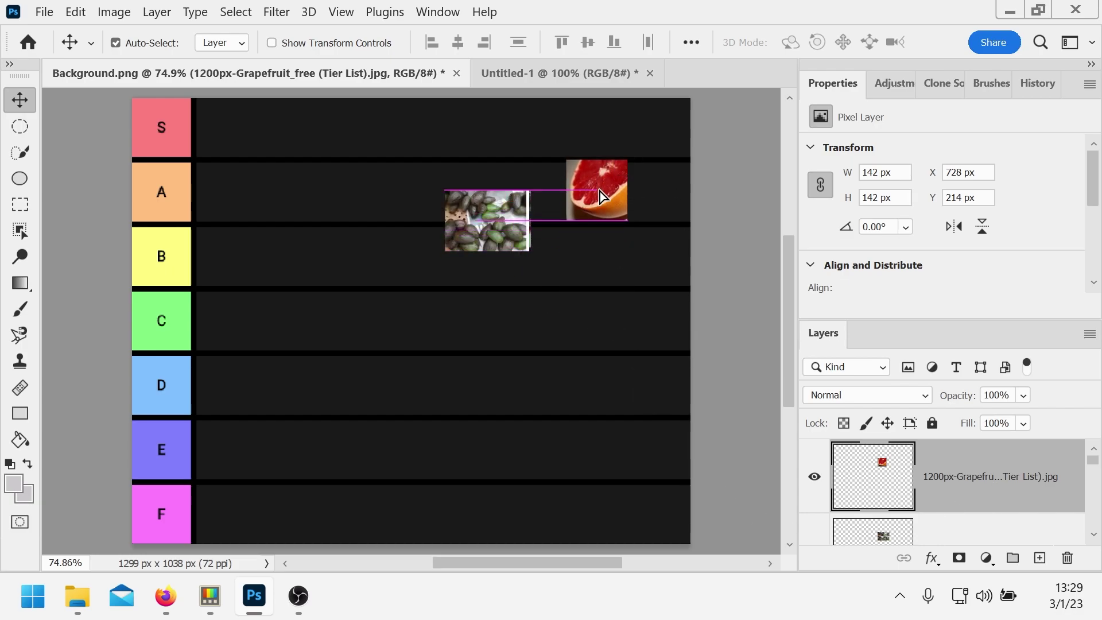
- Place avocado and cherries in row B, blackberries and grapes in C, blueberries in S, lemon near D, mango in F
drag(509, 208, 639, 254)
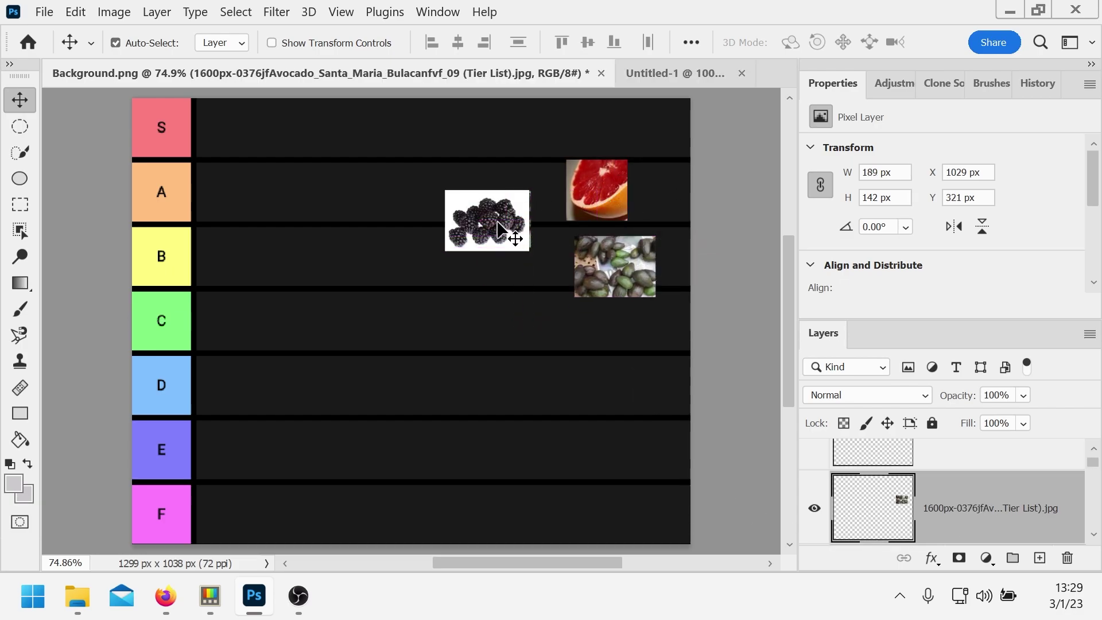
drag(497, 222, 635, 493)
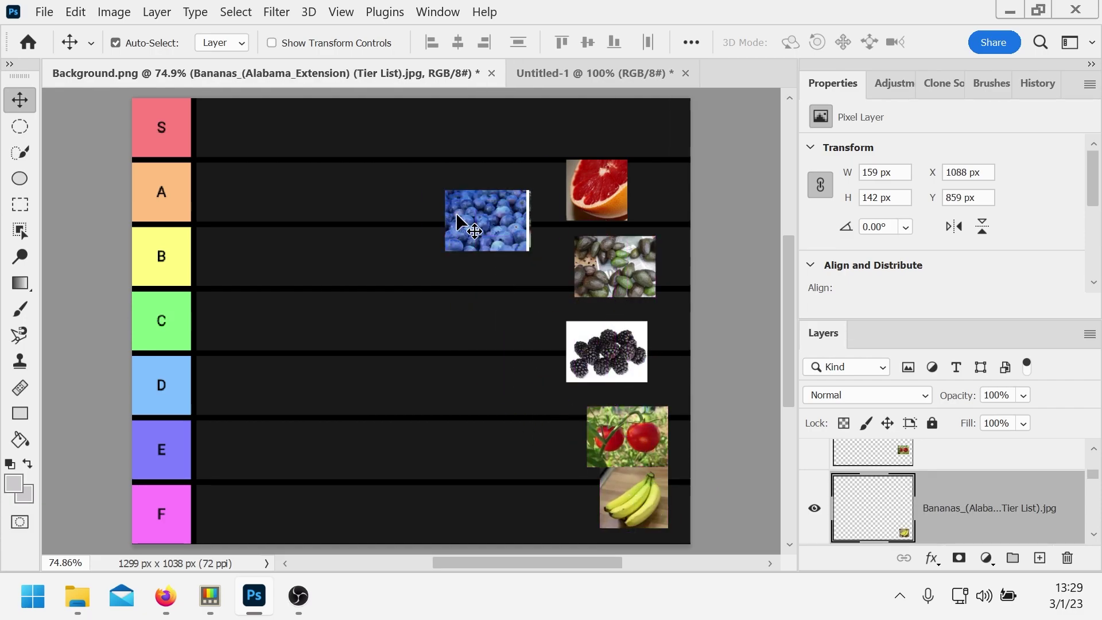
drag(456, 212, 614, 139)
drag(464, 232, 646, 232)
drag(522, 230, 646, 308)
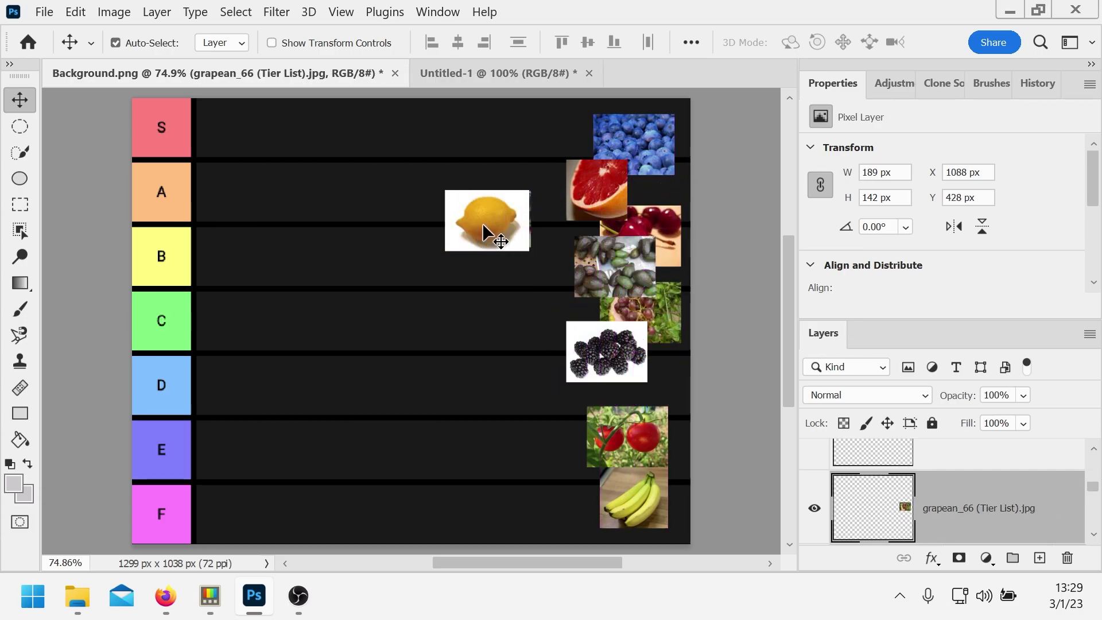
drag(482, 223, 629, 390)
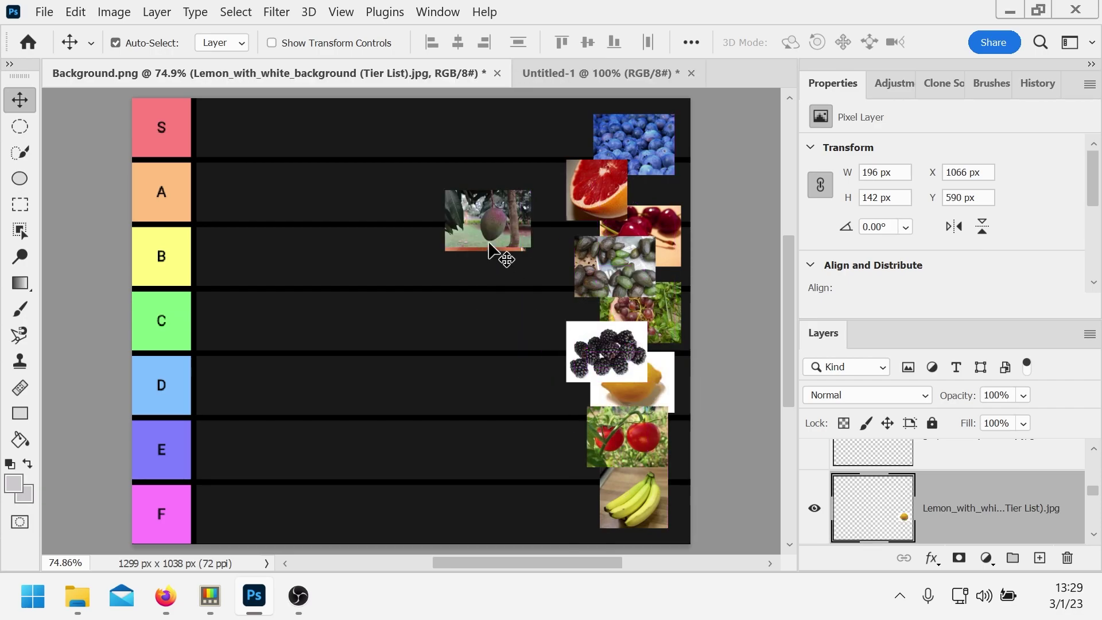
drag(480, 204, 554, 487)
- Place apple in row E, orange and strawberries in D, papaya in B, pears in S
drag(475, 246, 570, 457)
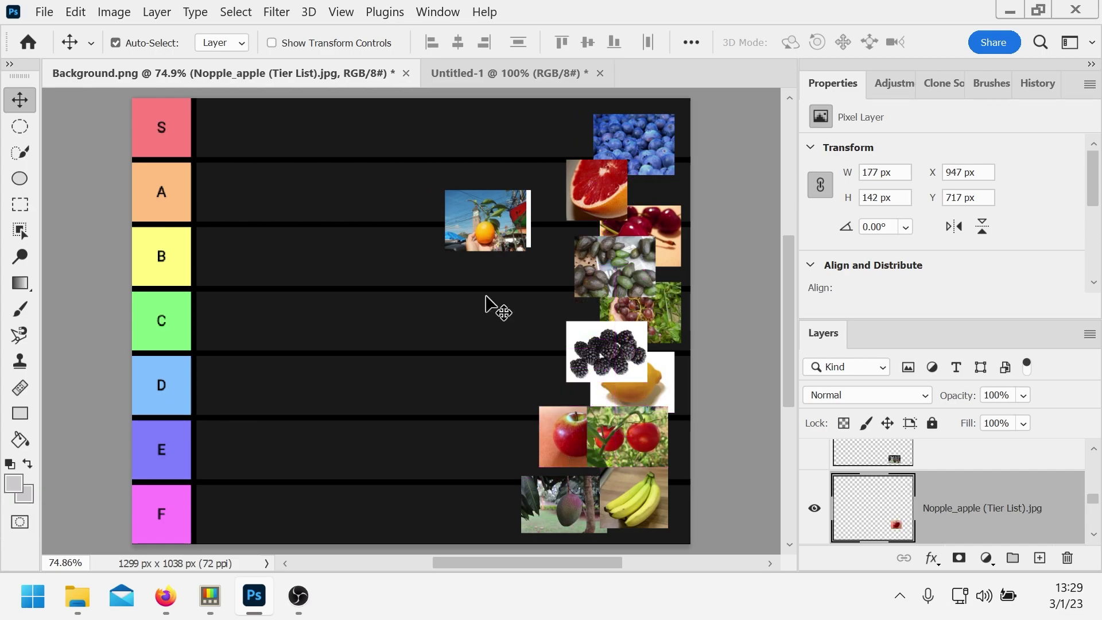
drag(508, 247, 560, 367)
drag(493, 218, 543, 284)
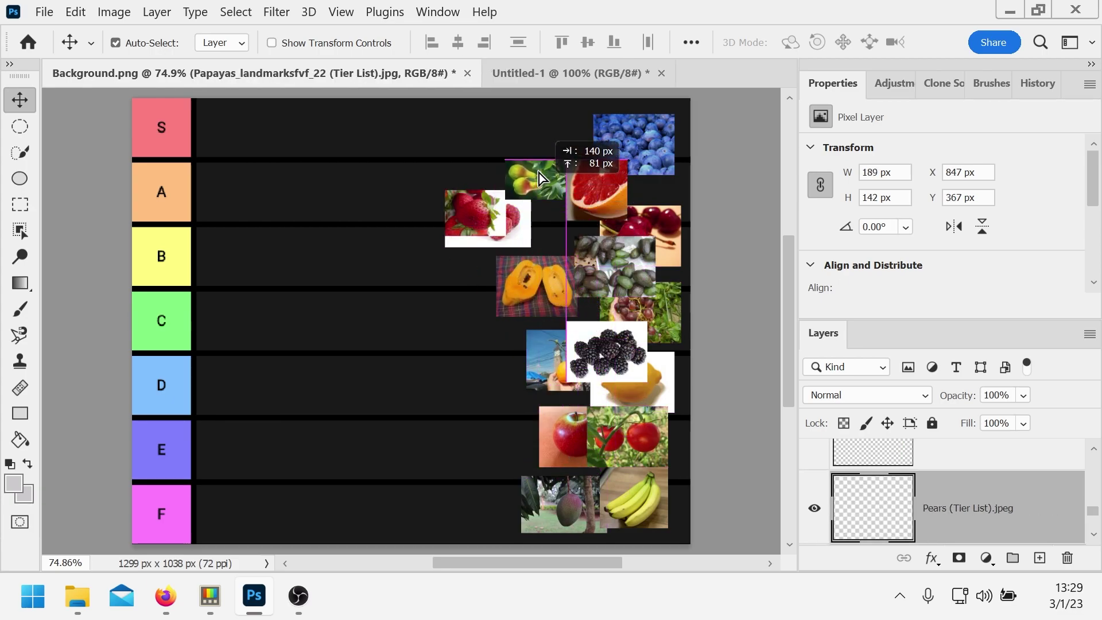
drag(538, 174, 531, 126)
drag(473, 210, 521, 197)
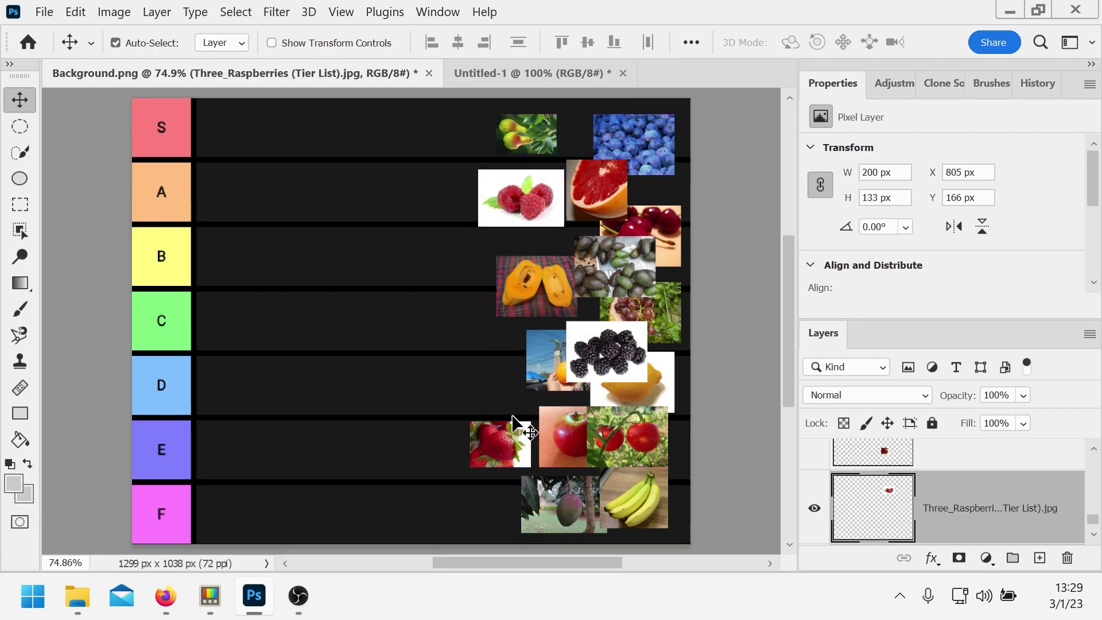
drag(512, 424, 539, 387)
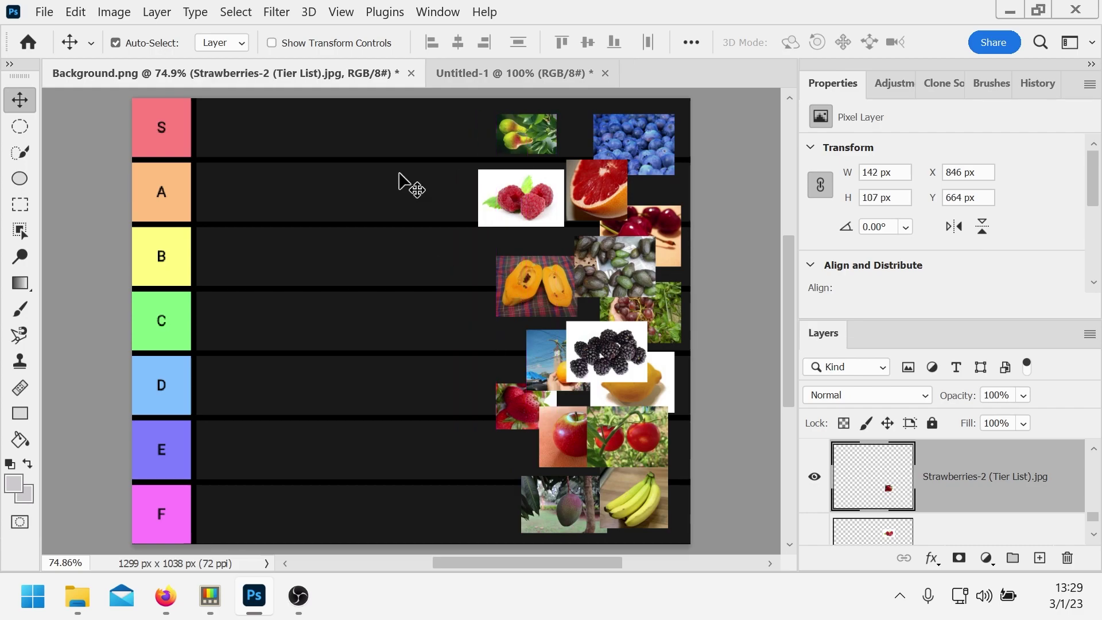
key(ctrl)
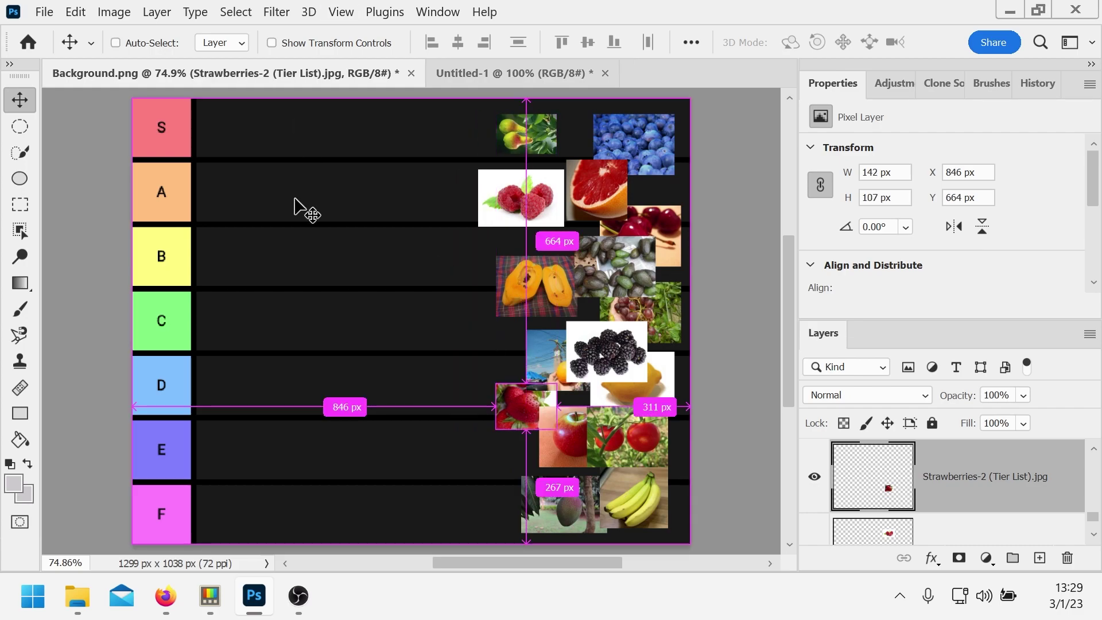
- Zoom the tier-list background to 100% actual size and bring up View > Screen Mode options
key(ctrl+plus)
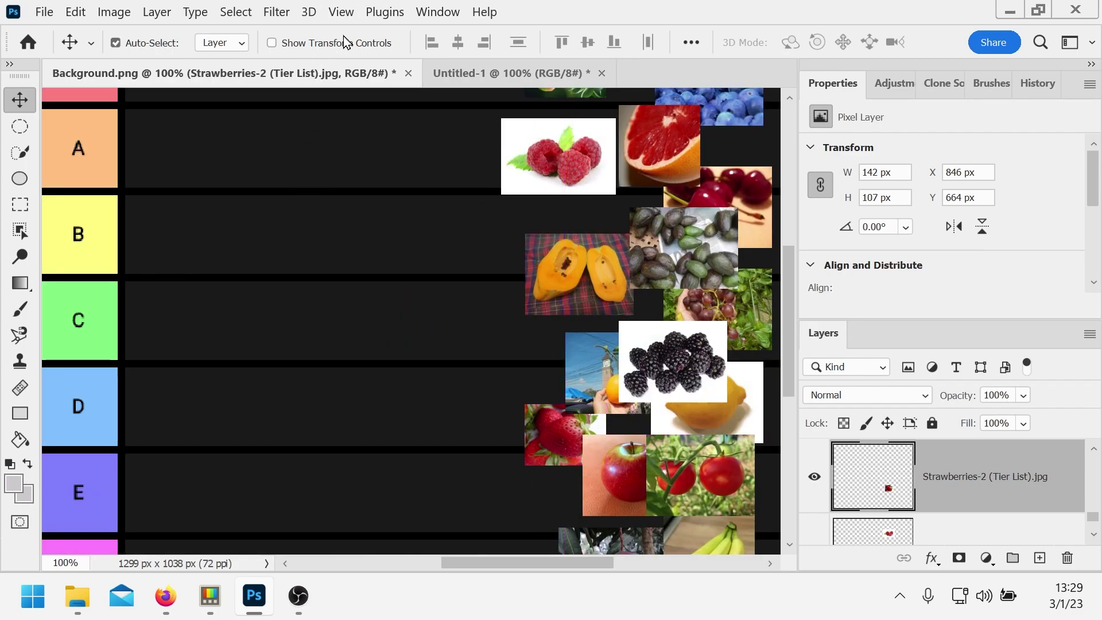
click(355, 19)
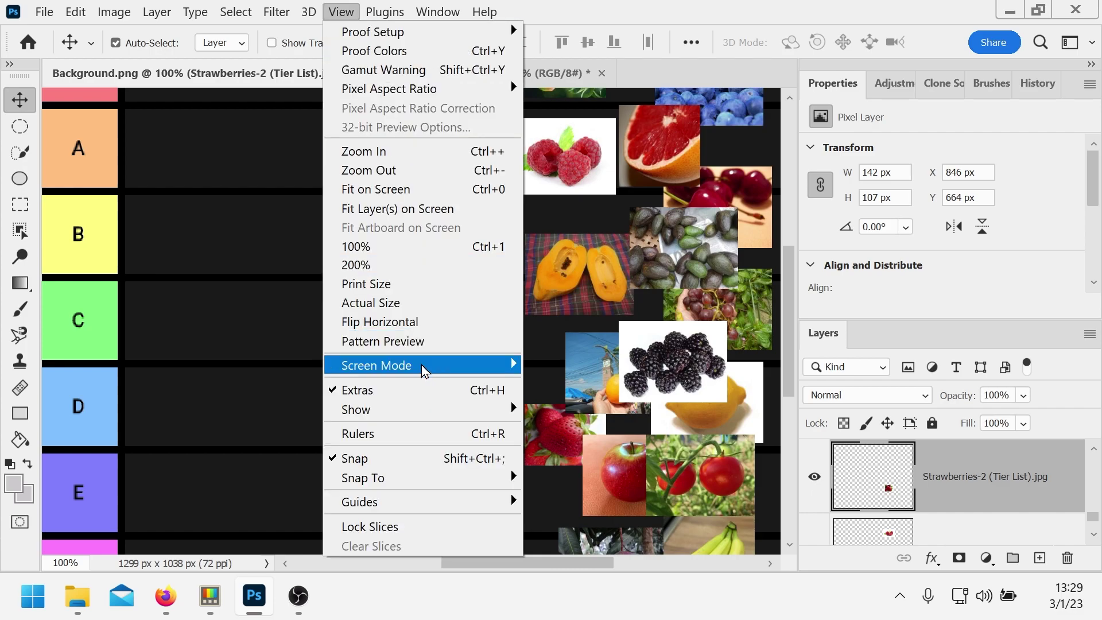